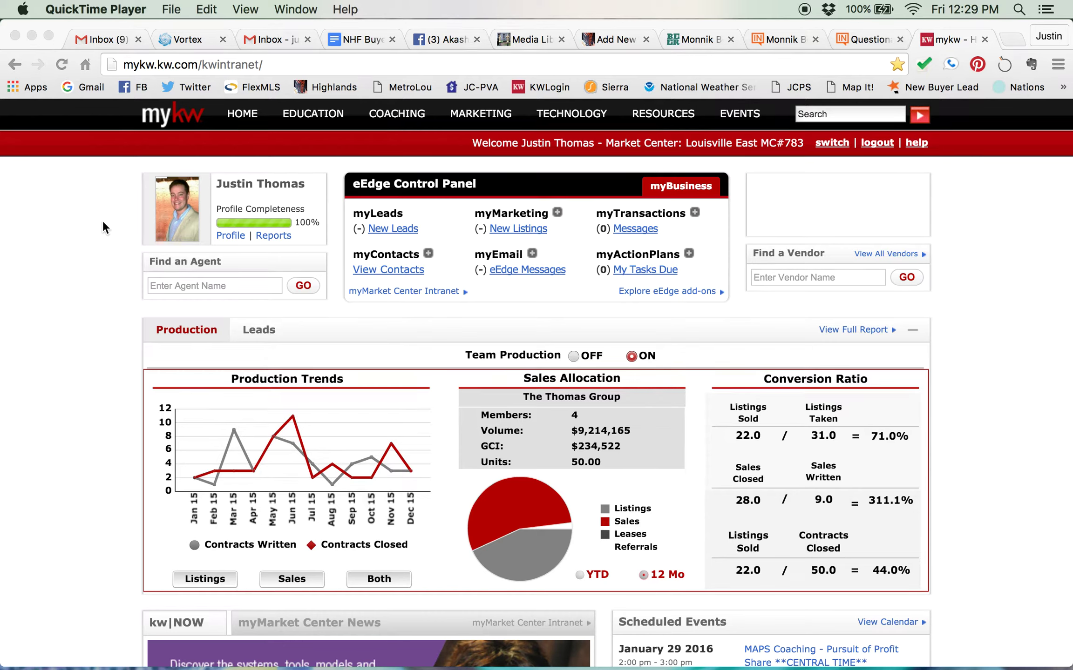
Step: Bring Chrome forward and open the eEdge dashboard from the Control Panel's New Leads link
click(103, 222)
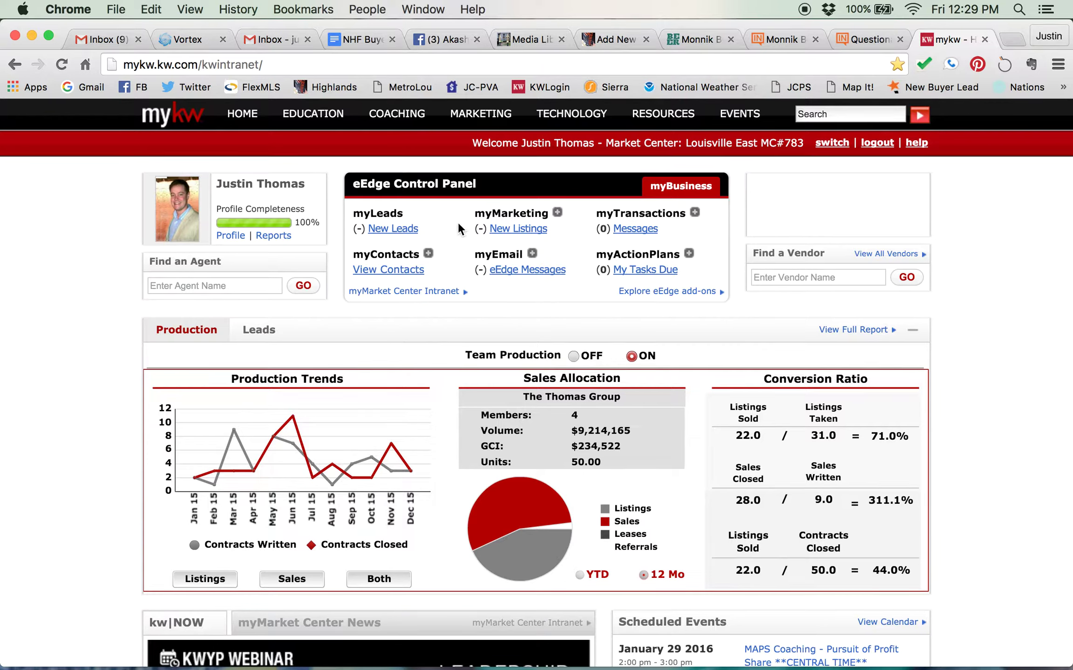
click(399, 230)
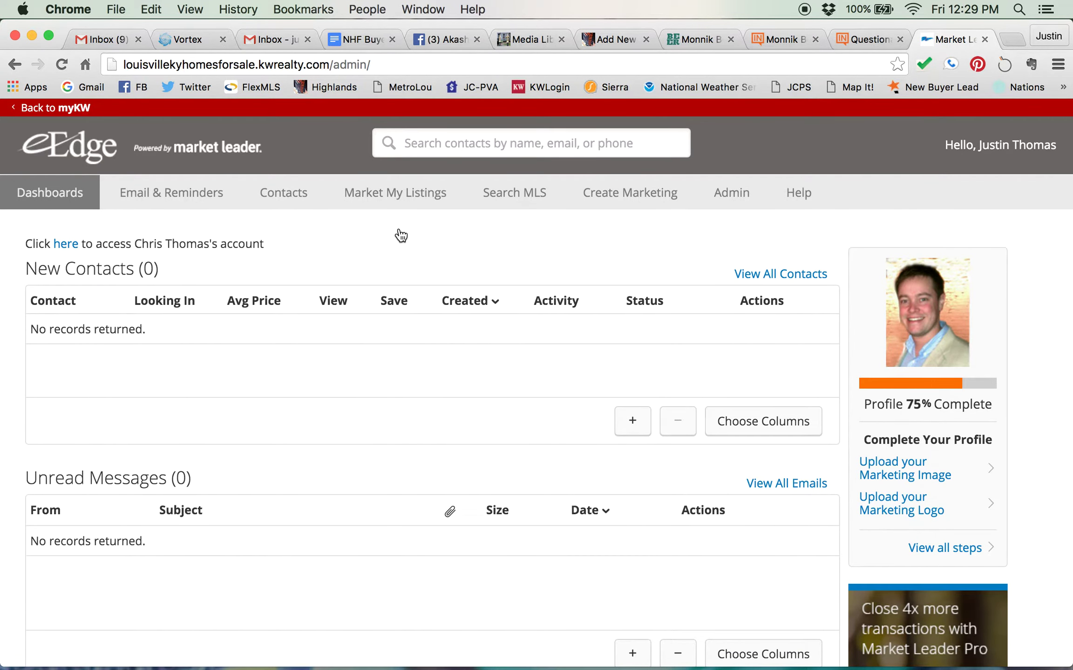
Step: Start a new campaign via Create Marketing > Create New Campaign to show the template library
mouse_move(633, 198)
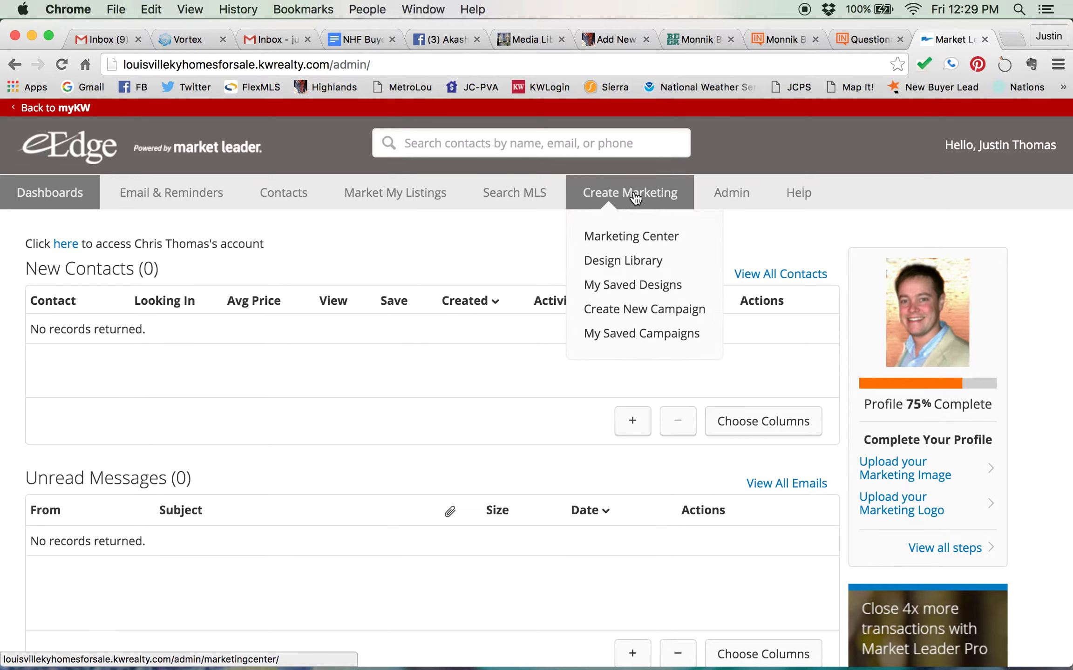
click(643, 314)
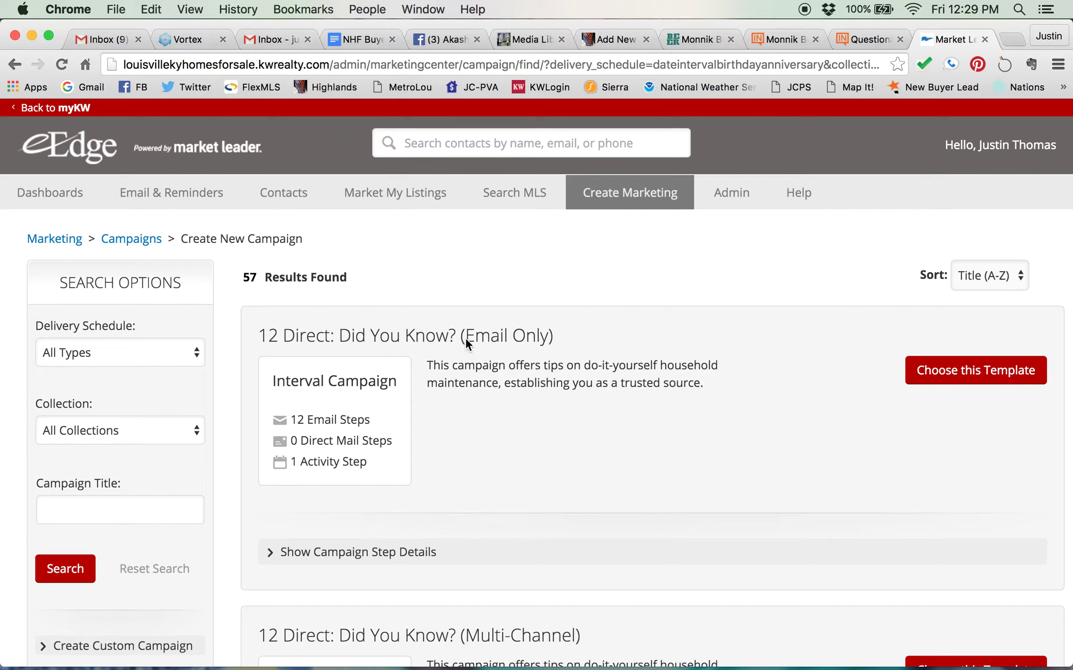
drag(466, 342, 529, 345)
click(632, 410)
drag(632, 404, 640, 365)
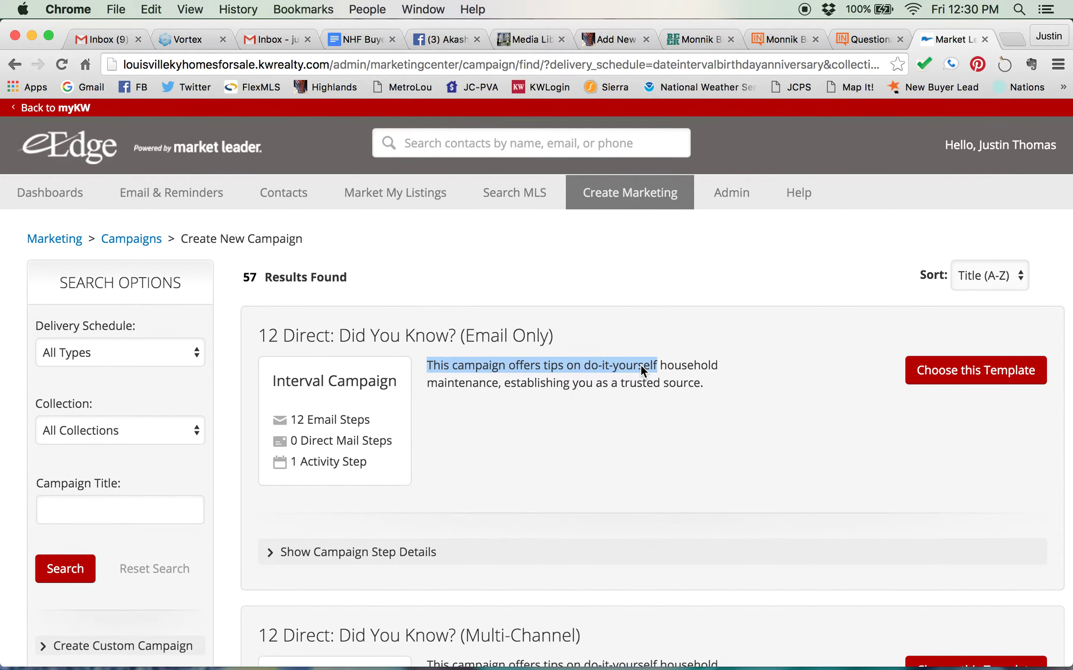
click(639, 366)
Step: Scroll the template library down to the 33 Touch: Home Ownership Matters (HTML) card
scroll(613, 444, down, 3)
scroll(613, 444, down, 3)
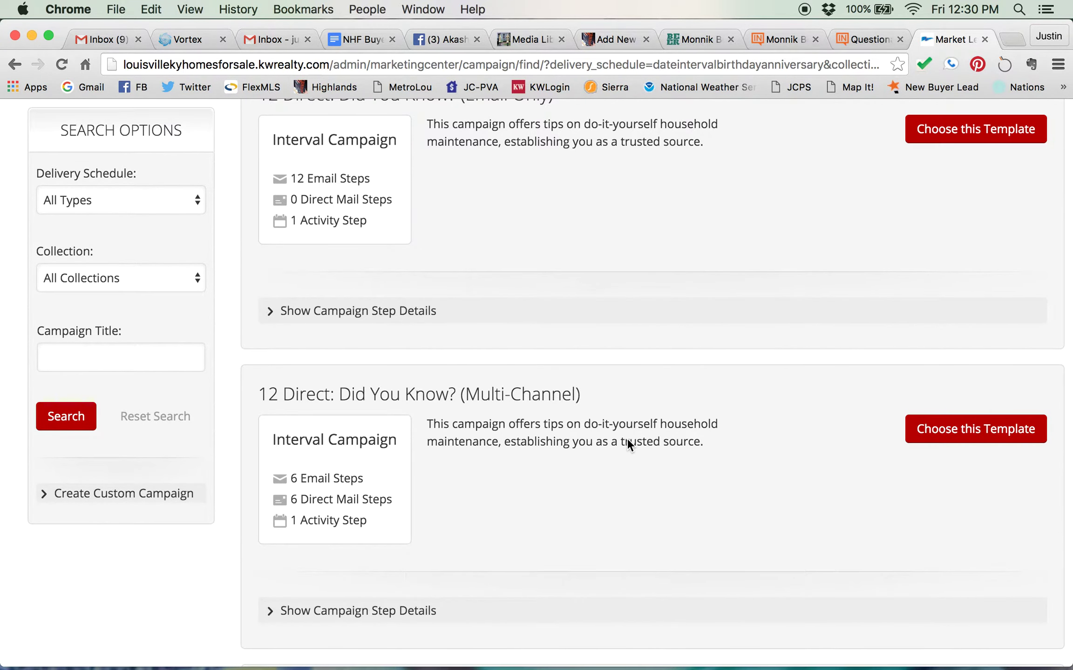
scroll(738, 440, down, 5)
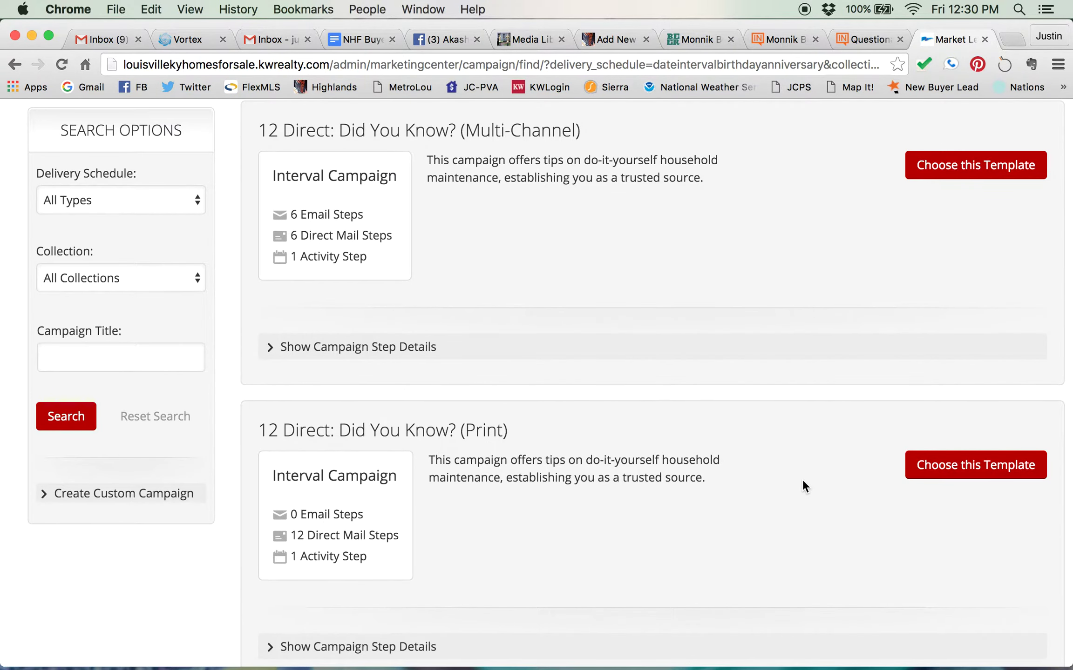
scroll(803, 480, up, 6)
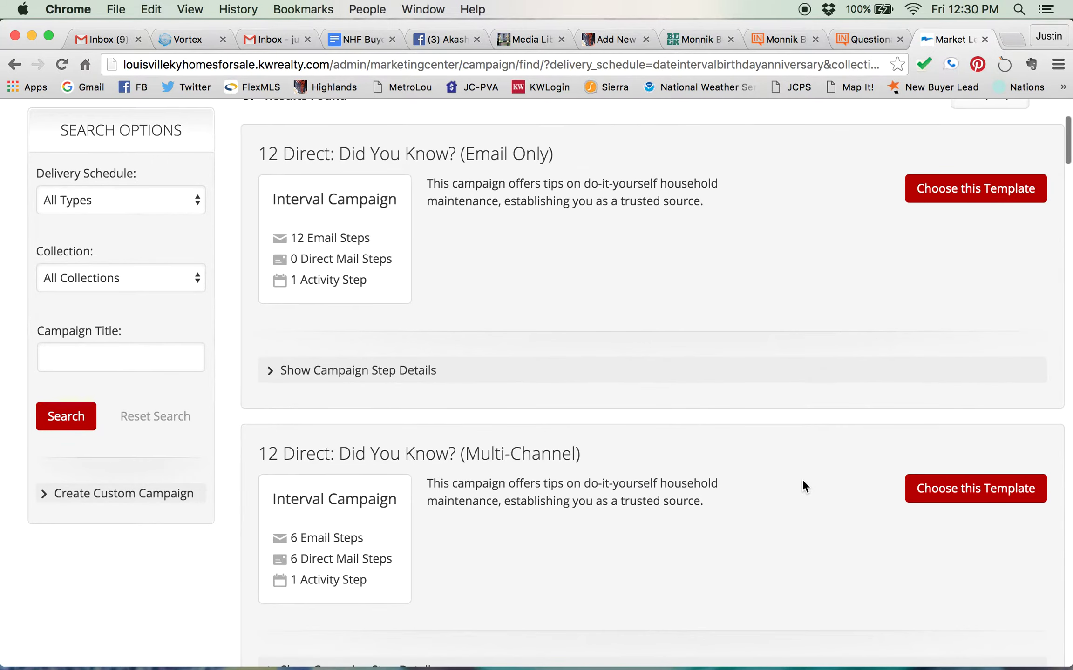
scroll(802, 480, down, 13)
scroll(802, 479, down, 1)
scroll(802, 479, up, 2)
scroll(802, 480, down, 6)
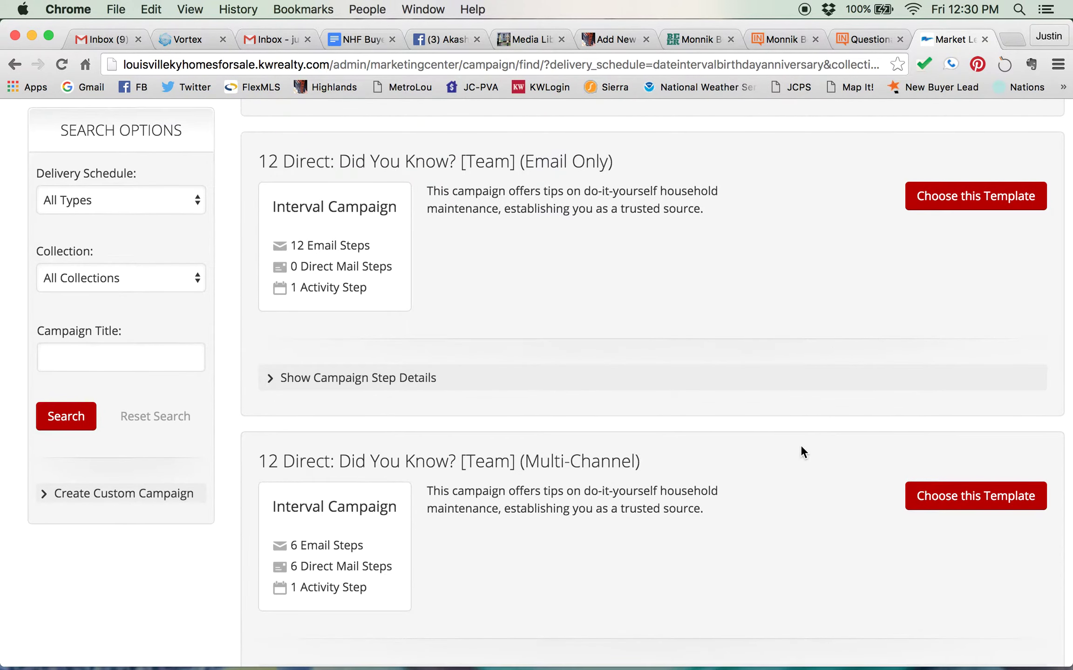
scroll(800, 445, down, 15)
scroll(800, 445, down, 20)
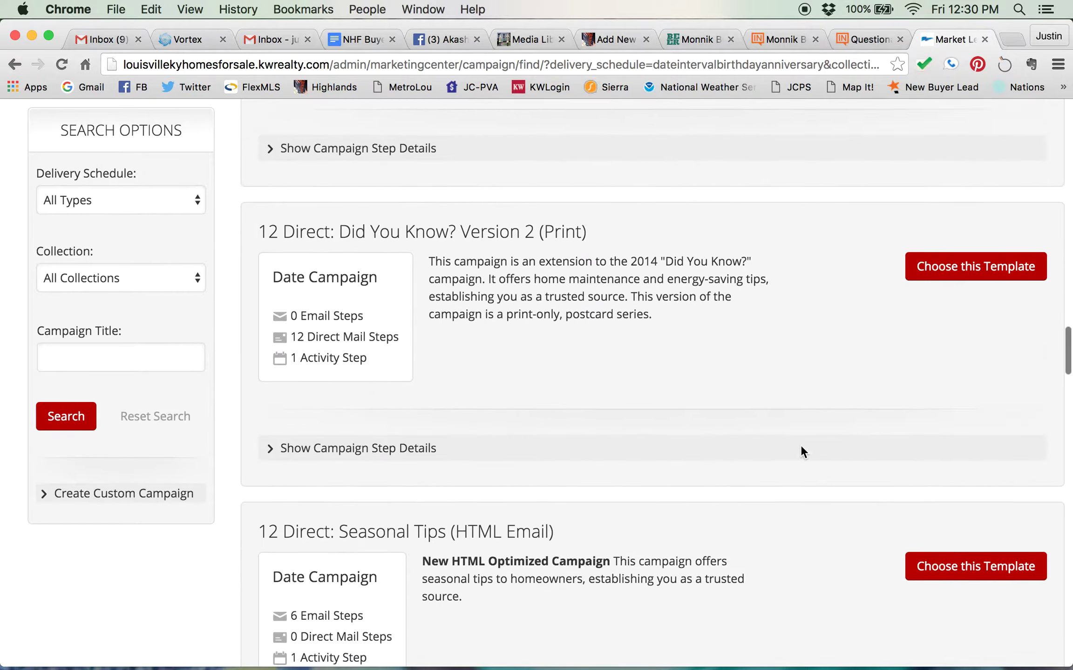
scroll(801, 445, down, 10)
scroll(800, 445, up, 2)
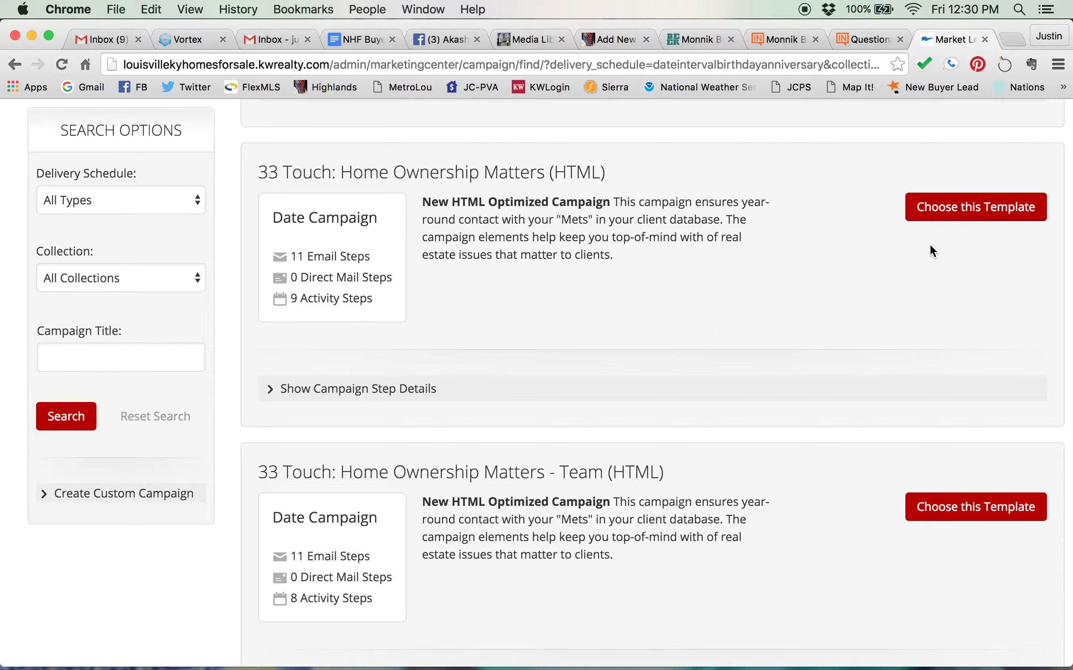
Step: Choose the 33 Touch: Home Ownership Matters (HTML) template for the new campaign
click(964, 212)
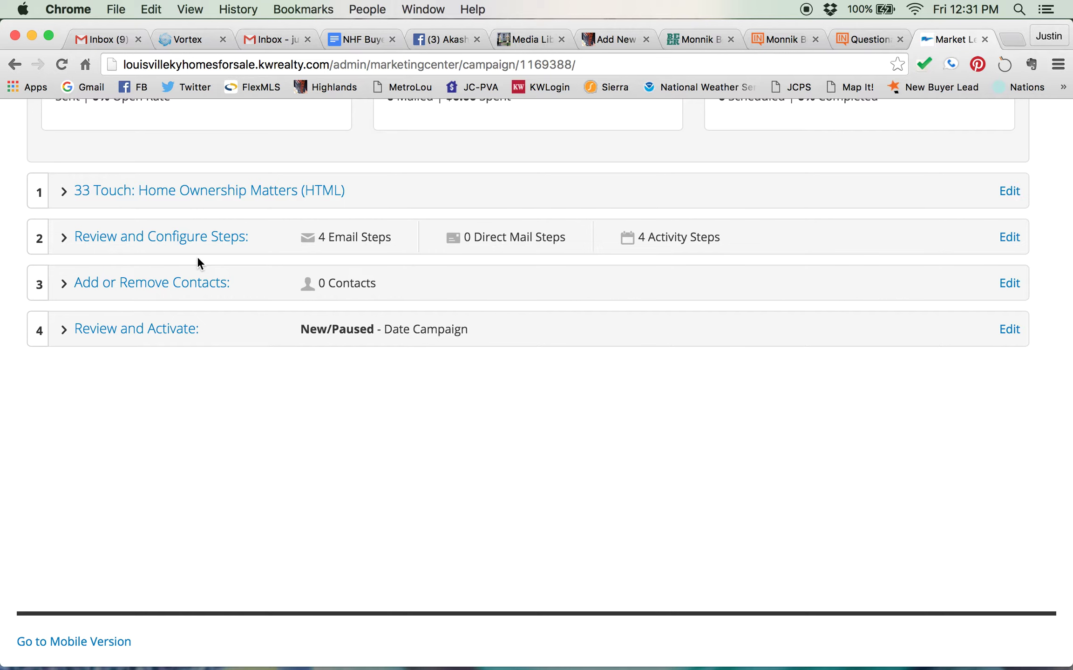
Step: Expand Review and Configure Steps and preview the Step 1 Mortgage Strategy email before closing it
click(142, 239)
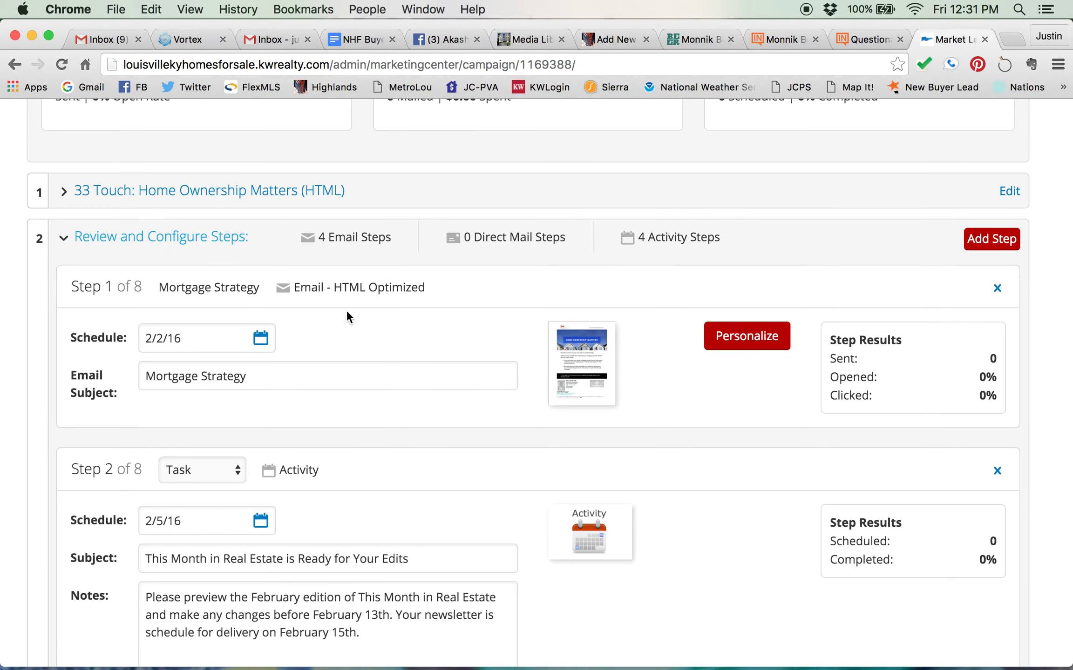
click(600, 360)
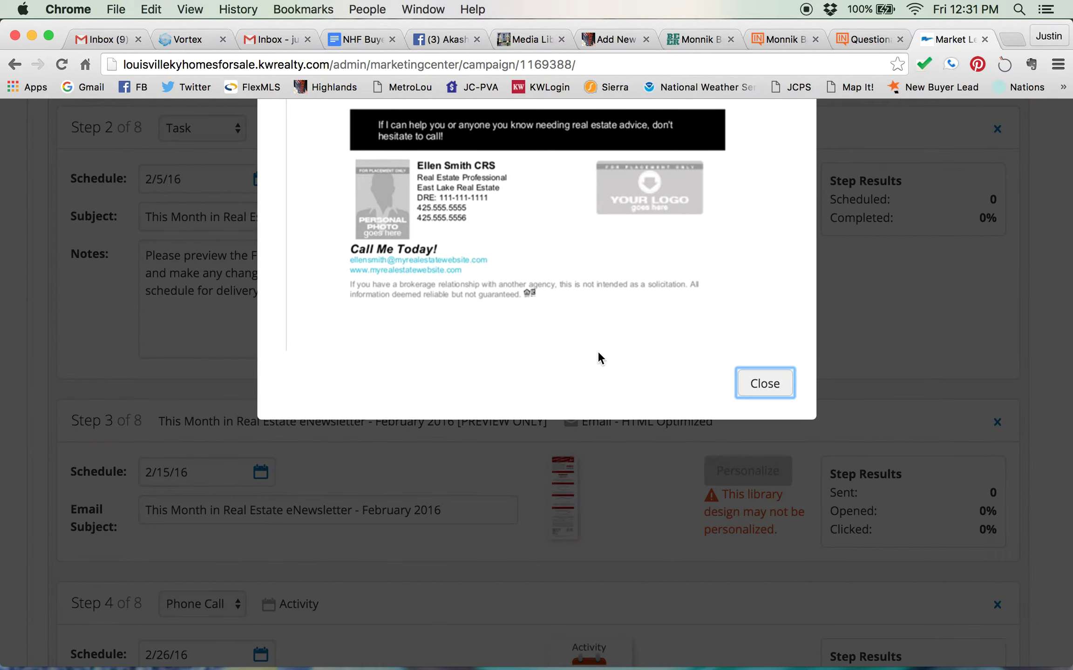
scroll(638, 303, up, 5)
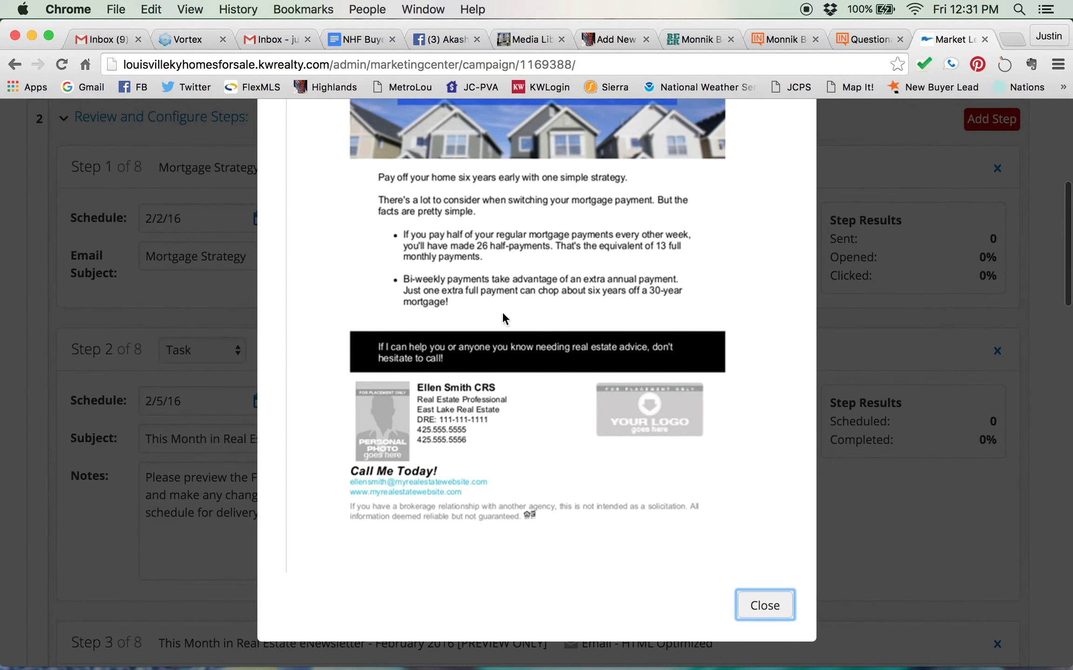
scroll(579, 443, up, 3)
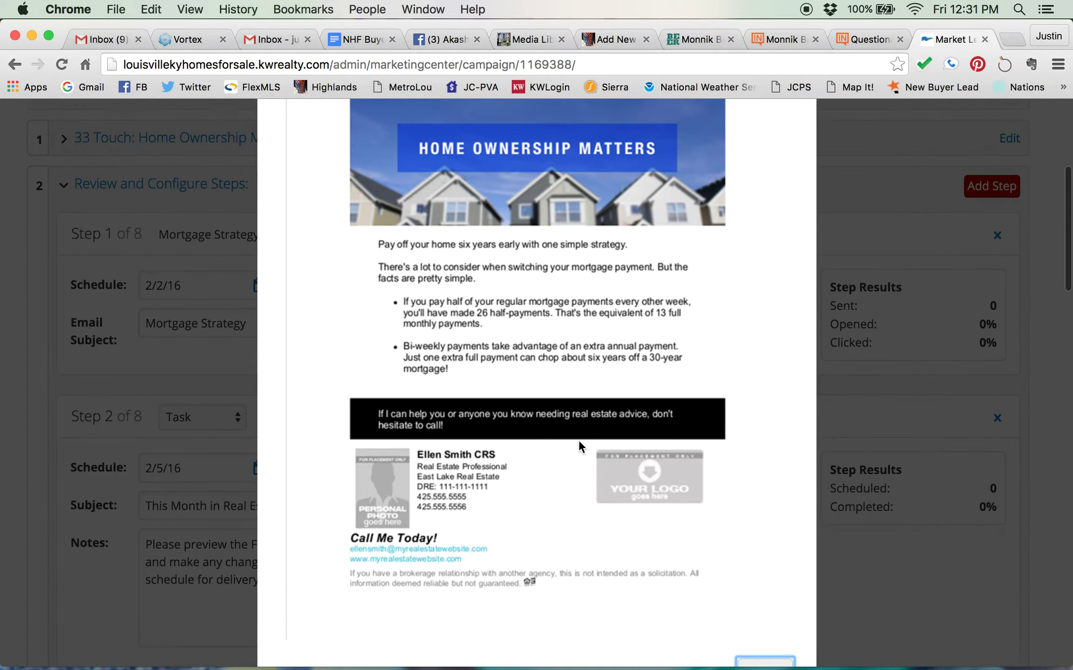
scroll(581, 446, up, 3)
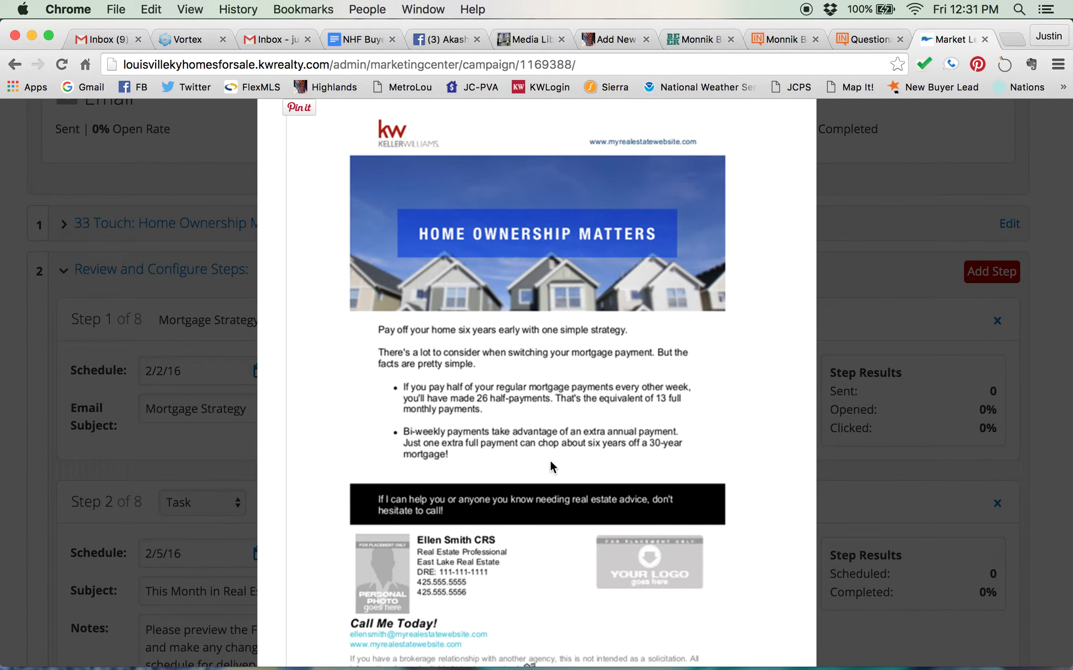
scroll(768, 344, up, 3)
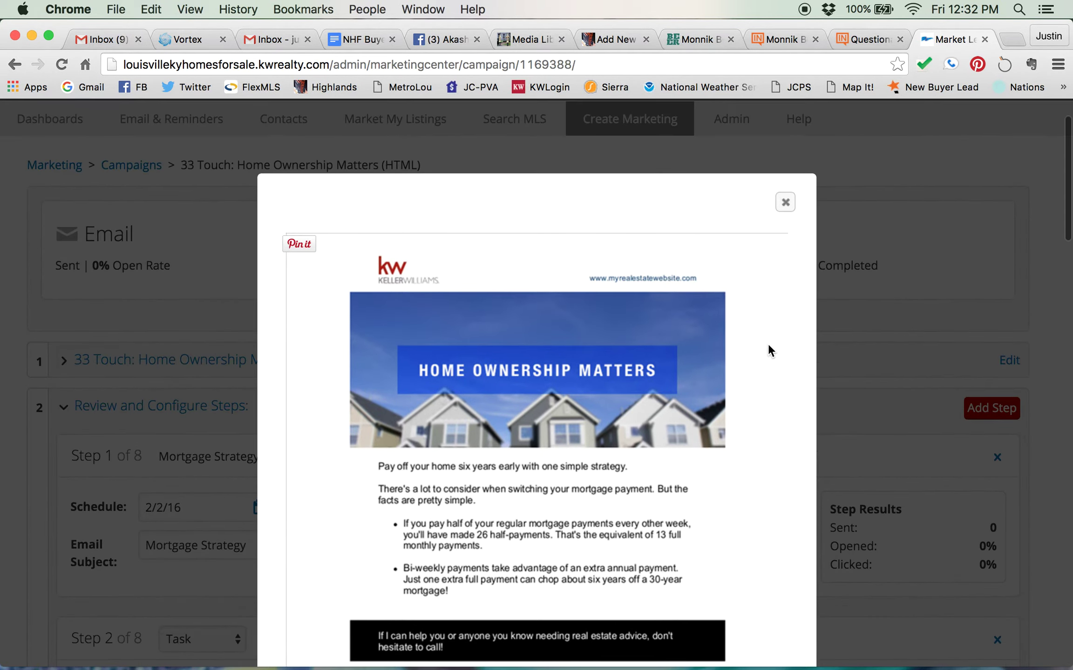
click(785, 203)
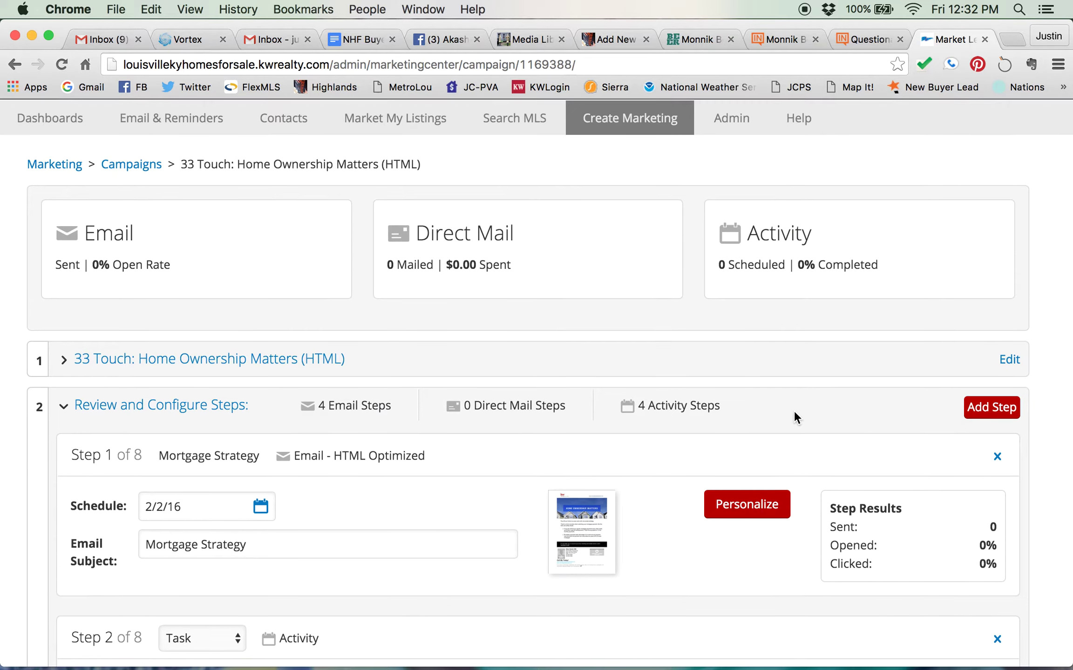
scroll(782, 429, down, 2)
Step: Personalize Step 1 by placing the My Images headshot into the signature's empty picture slot
click(741, 445)
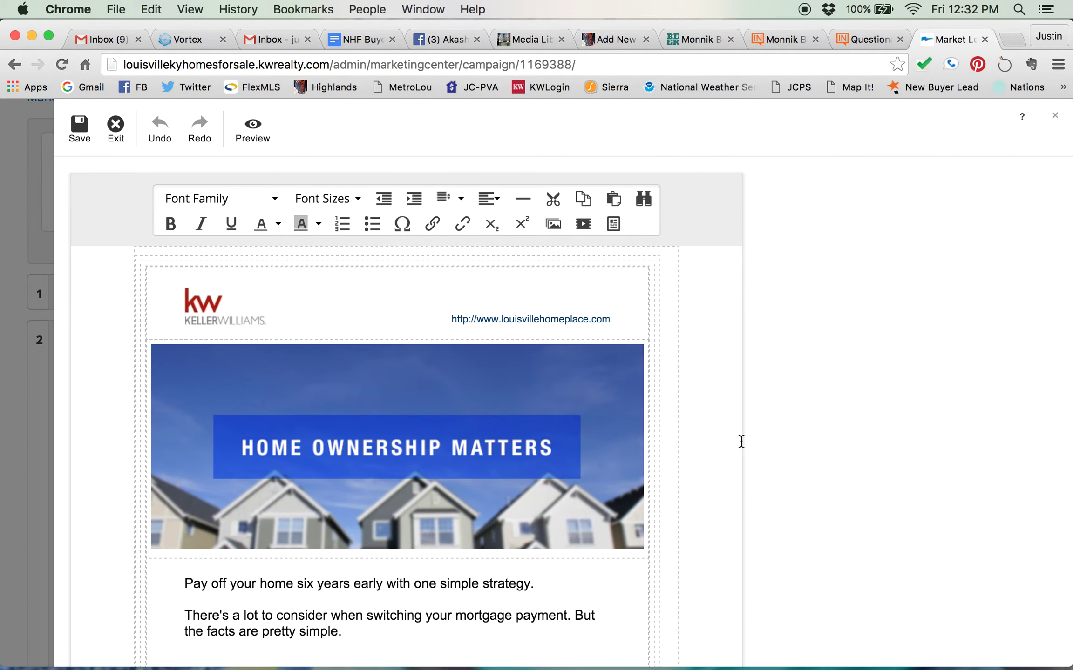
scroll(727, 427, down, 7)
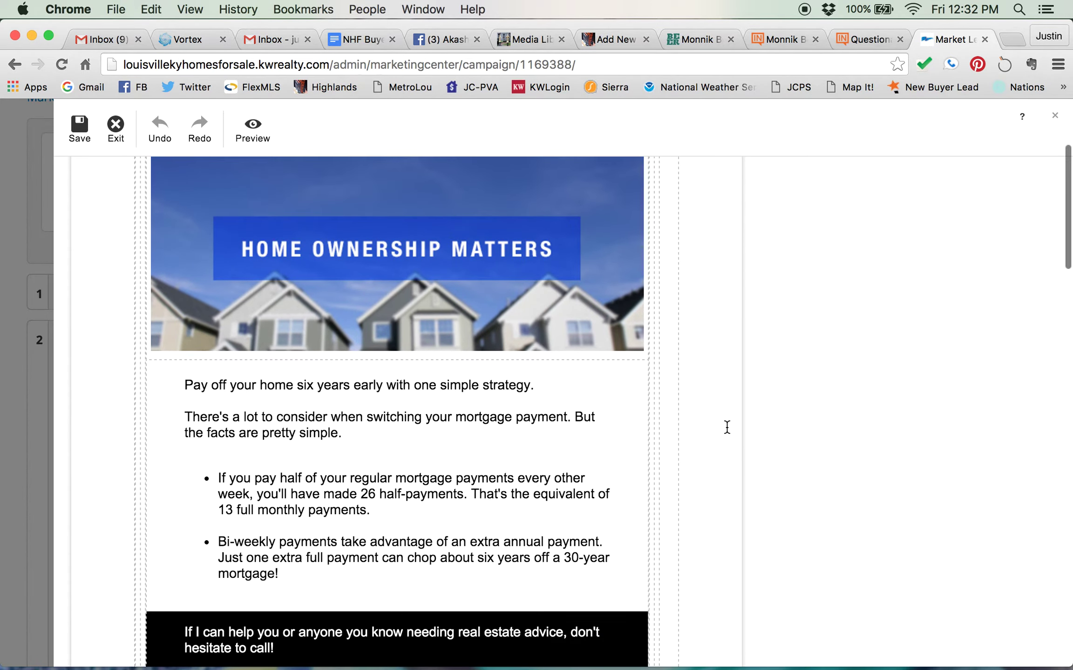
scroll(726, 427, down, 3)
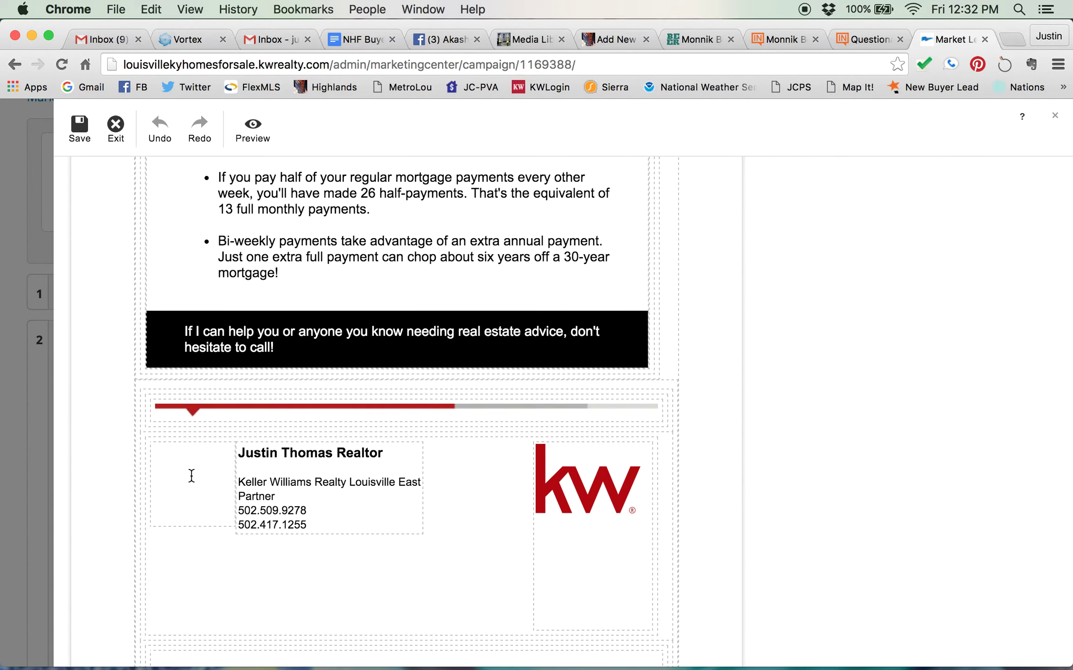
click(189, 476)
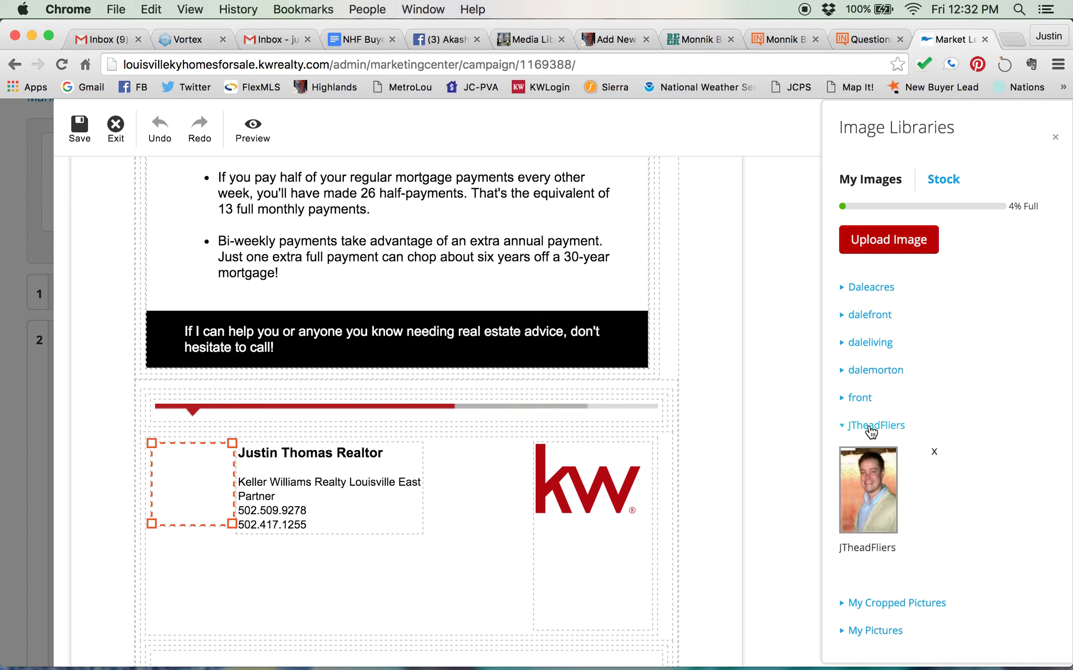
click(869, 493)
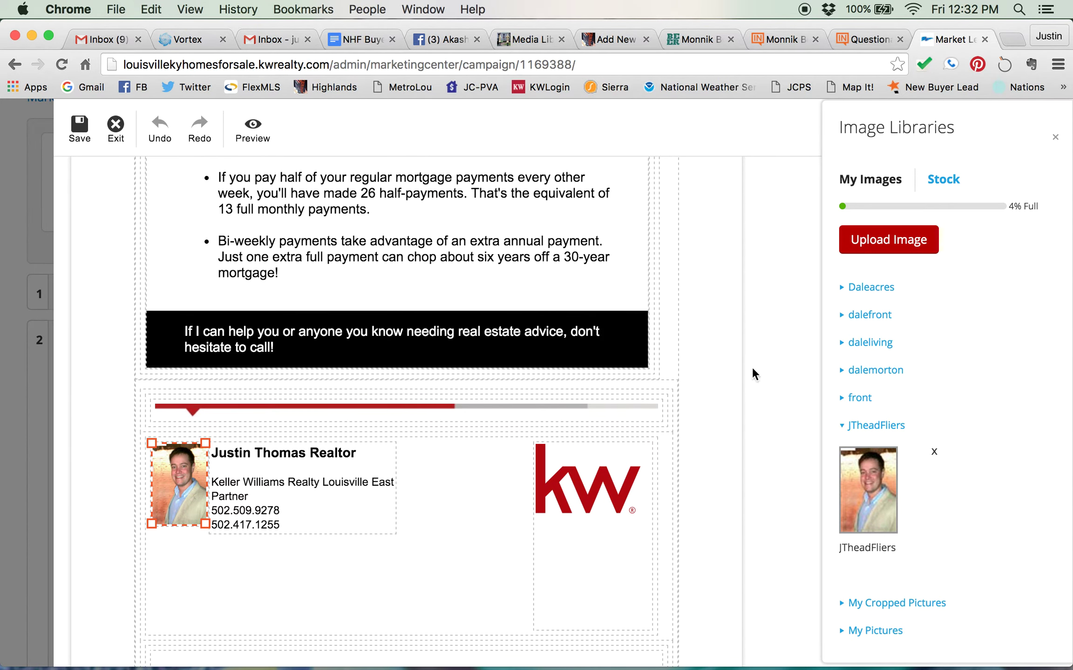
scroll(753, 372, up, 3)
click(293, 414)
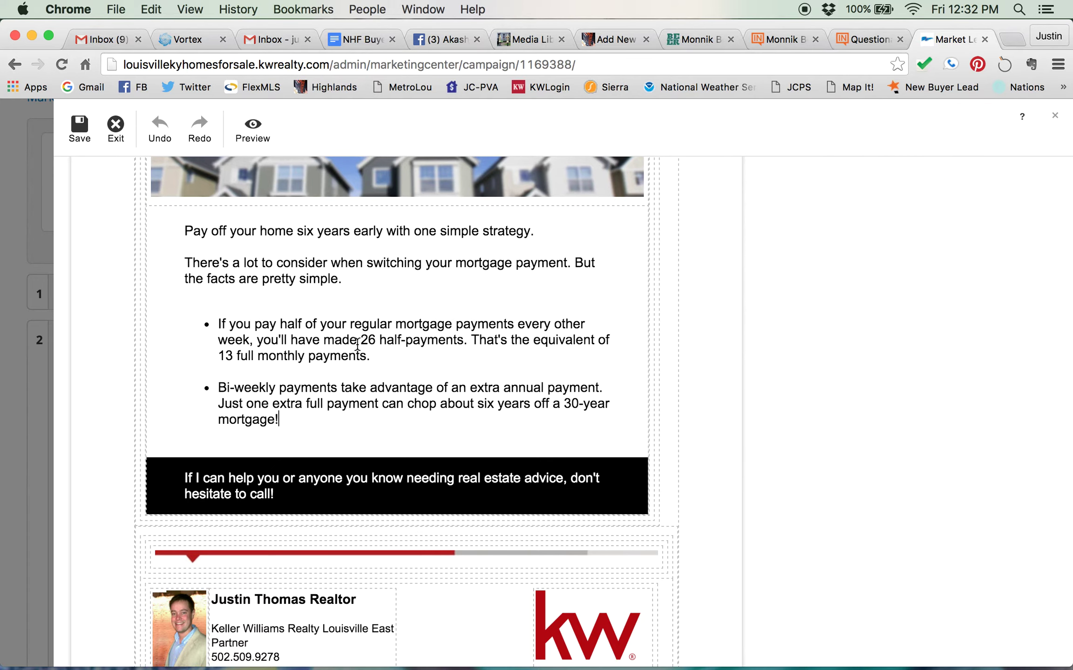
scroll(521, 309, up, 3)
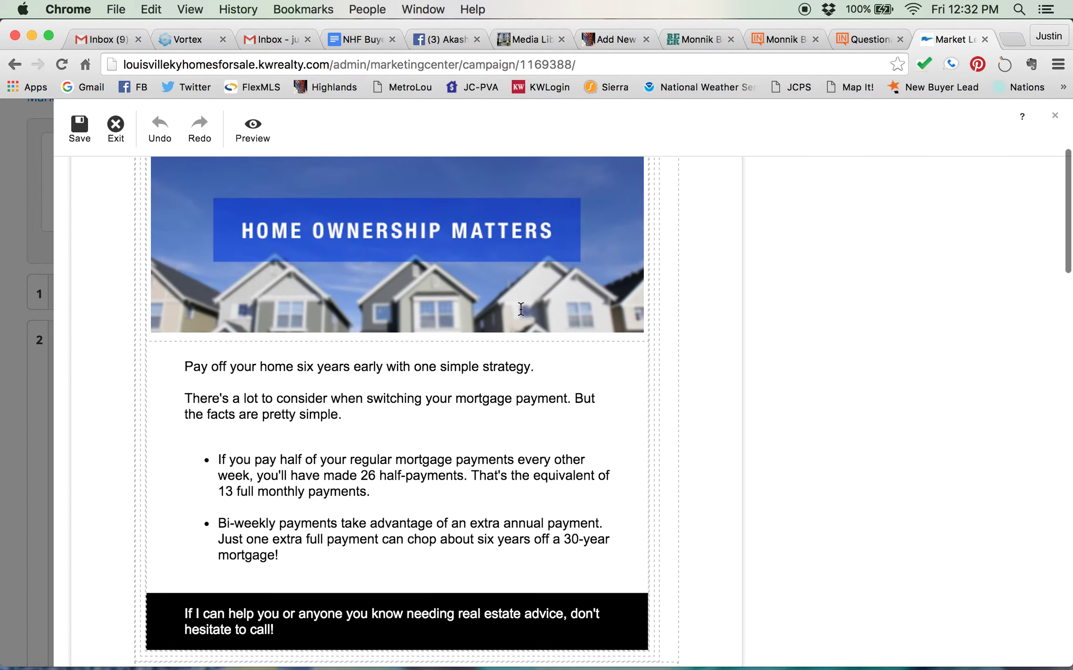
scroll(521, 309, up, 1)
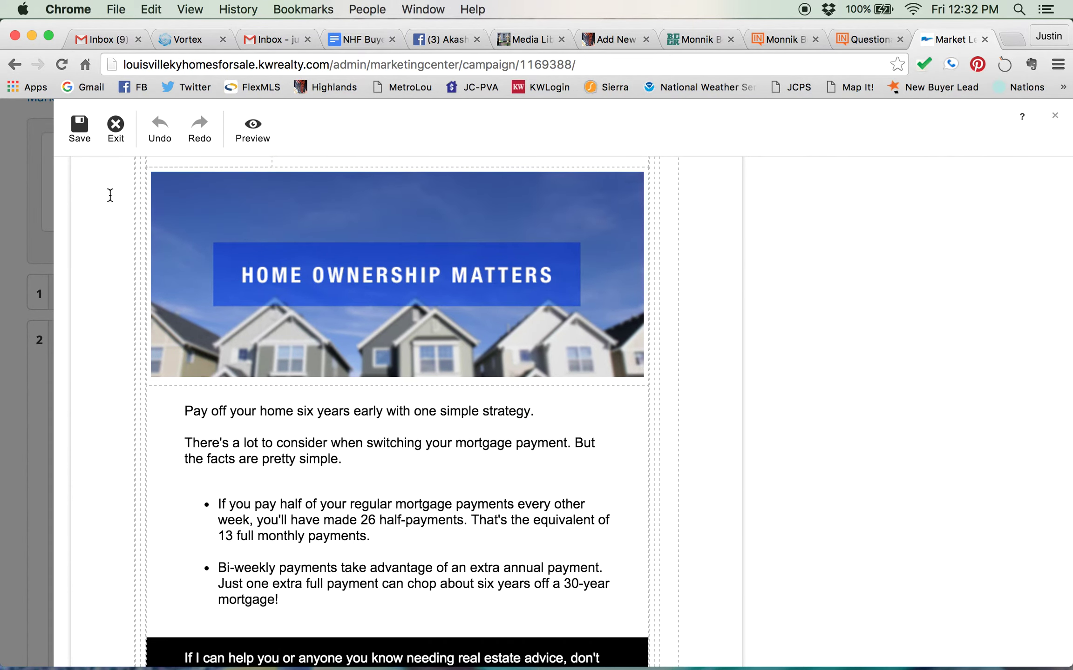
Step: Save the personalized email design as 'Mortgage Strategy1', since the original name already exists
click(80, 129)
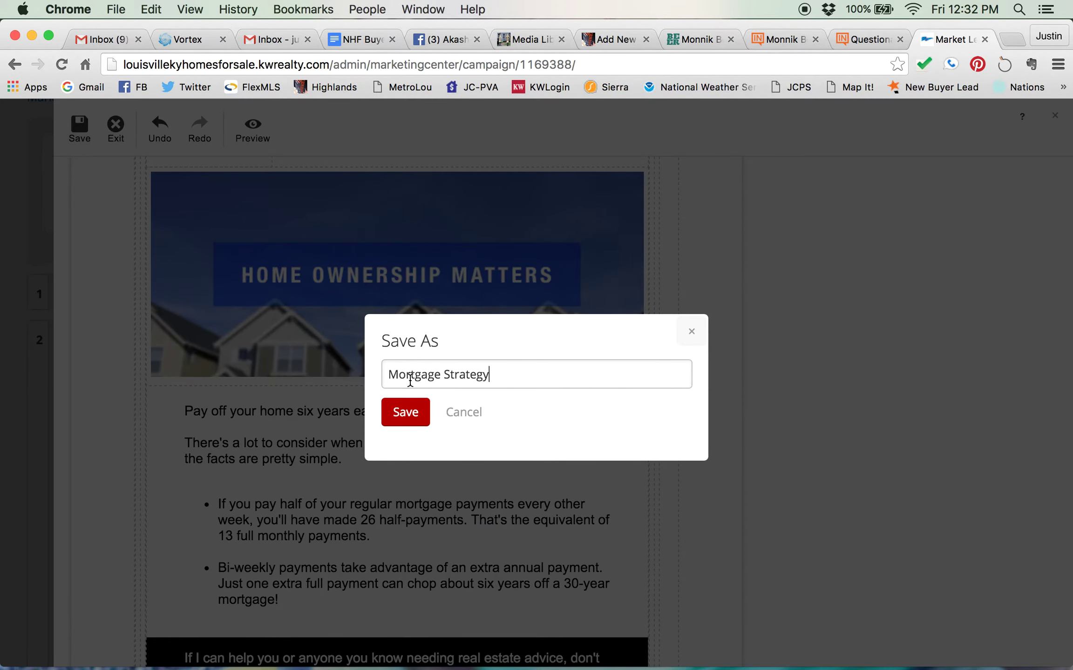
click(407, 413)
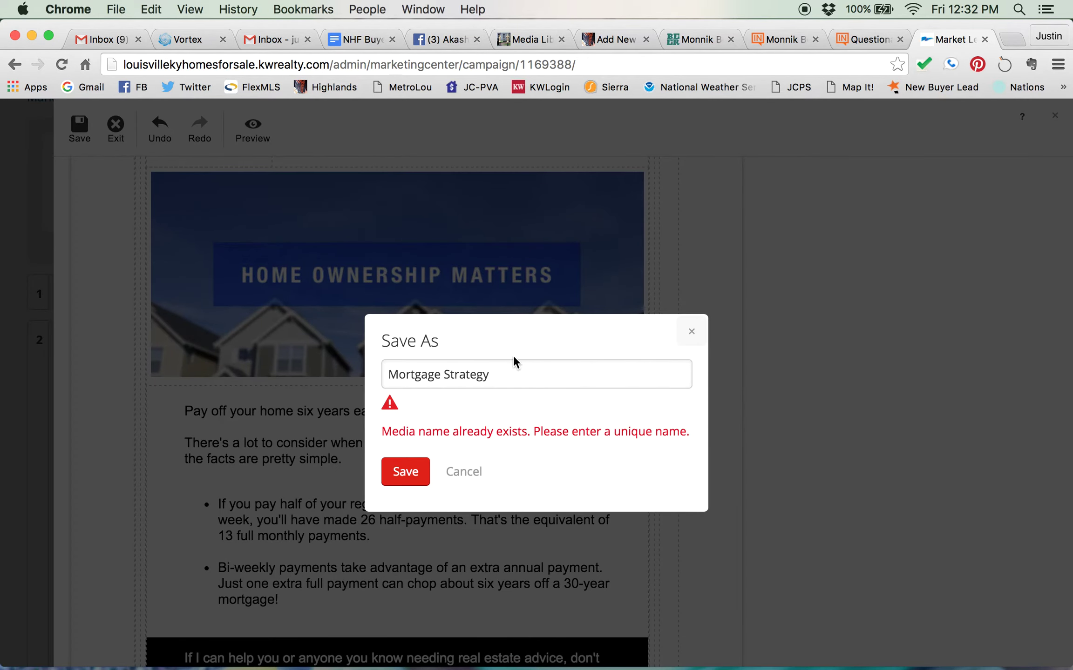
click(501, 377)
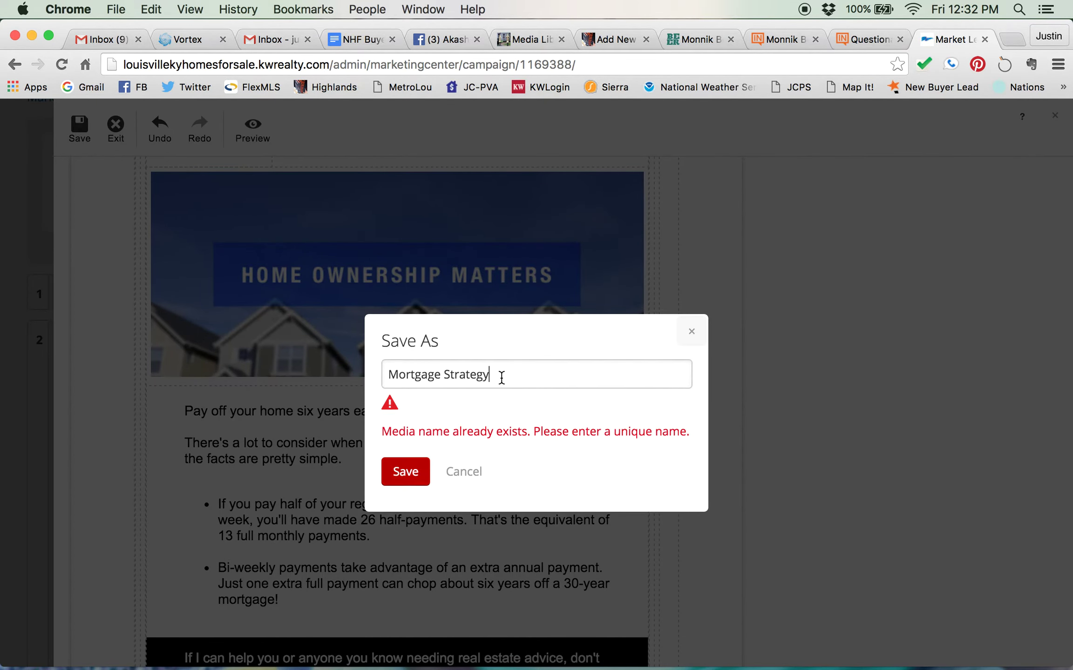
text(1)
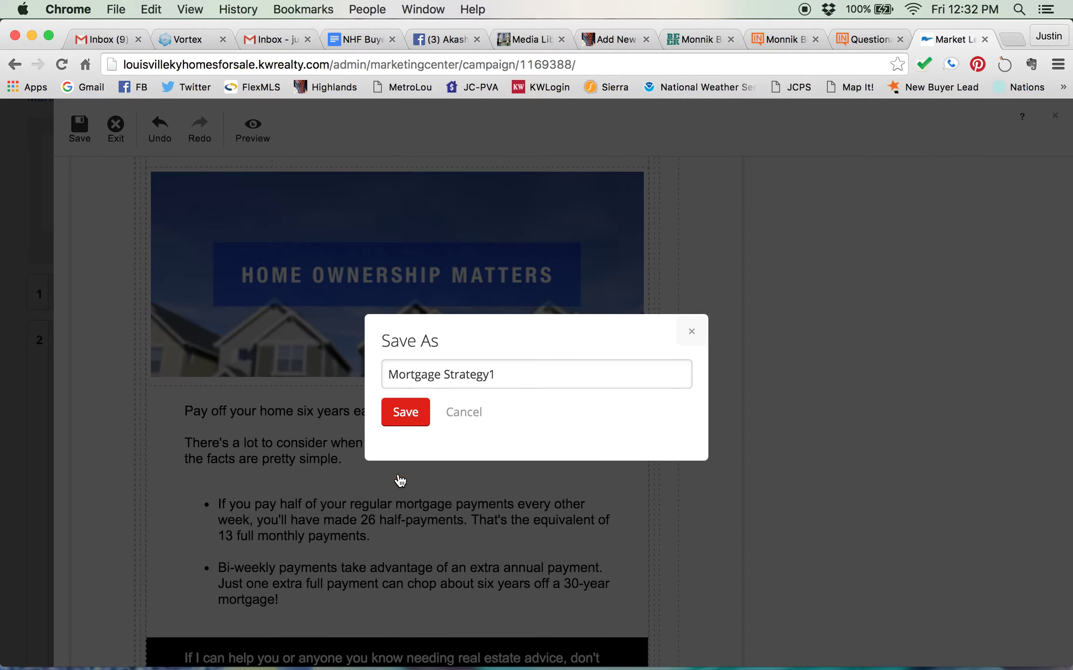
click(397, 473)
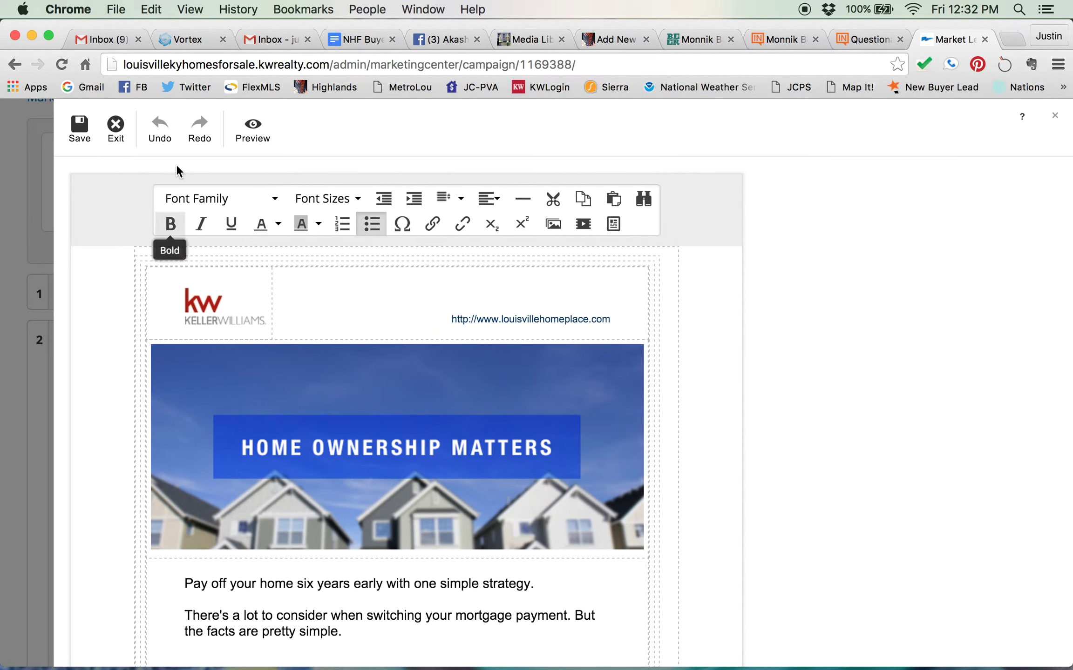
Step: Exit the email editor, look over Steps 1–8, and save them with Save & Continue
click(116, 138)
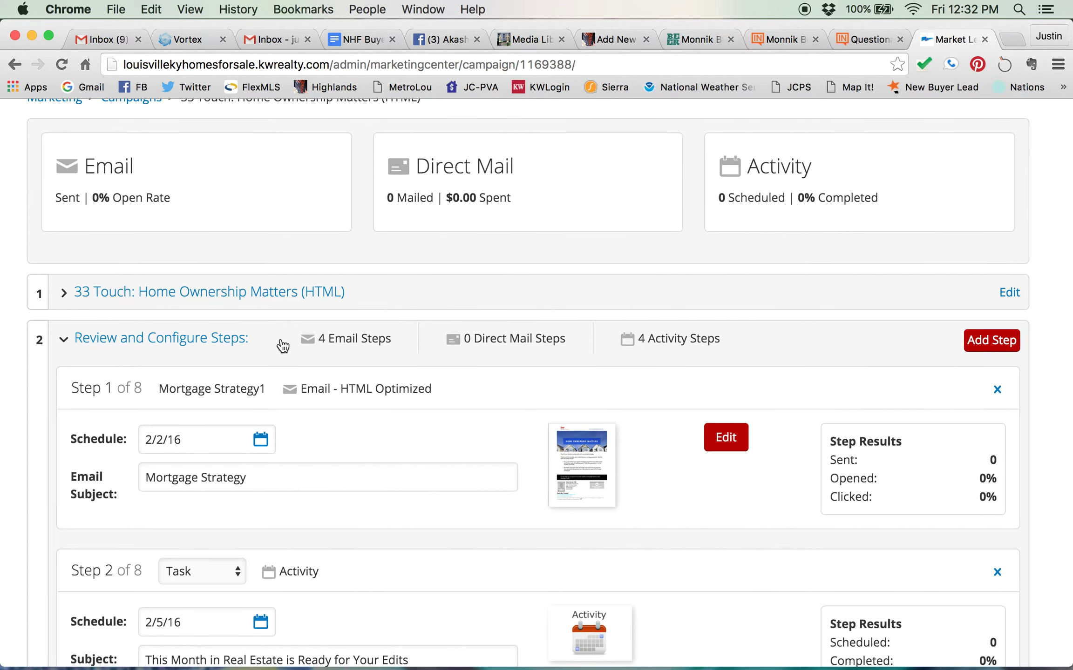
scroll(852, 466, down, 15)
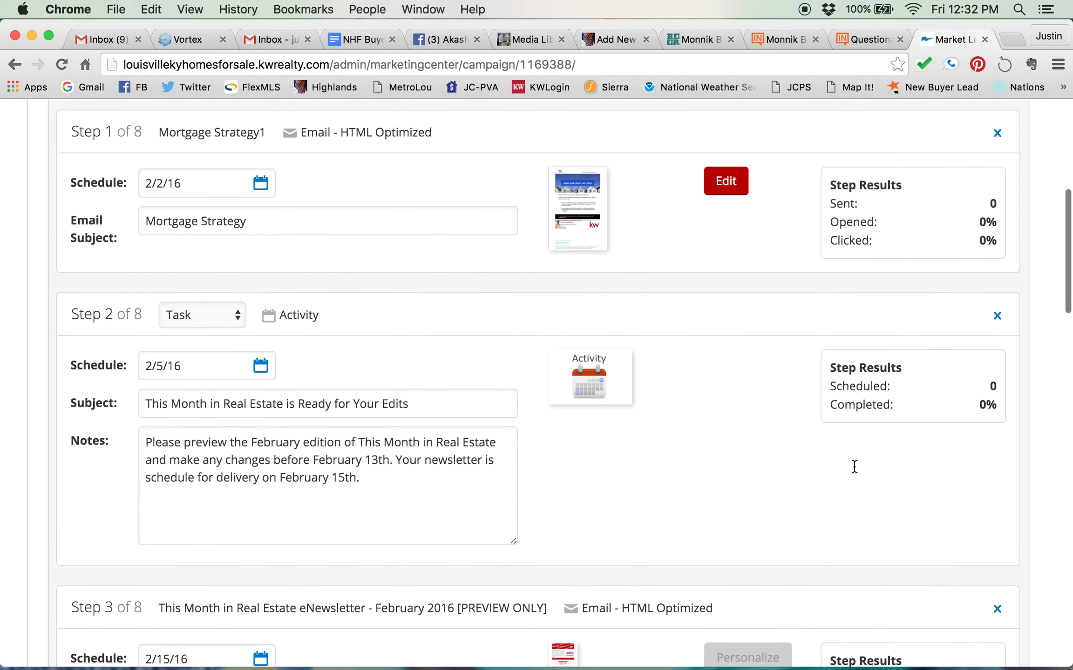
scroll(852, 465, up, 5)
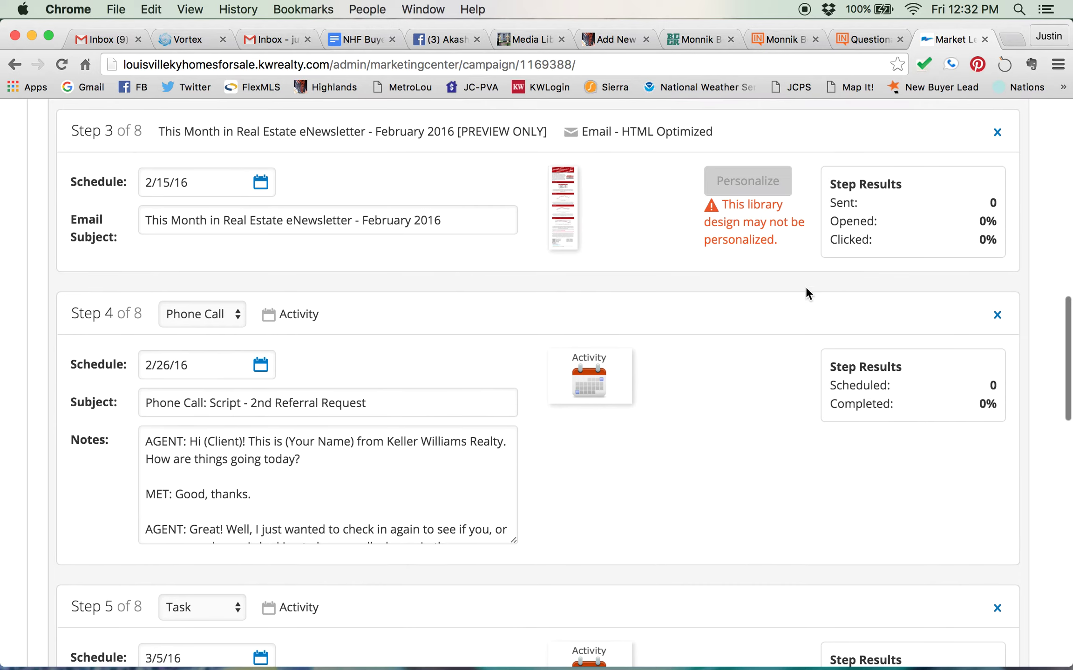
scroll(789, 454, down, 15)
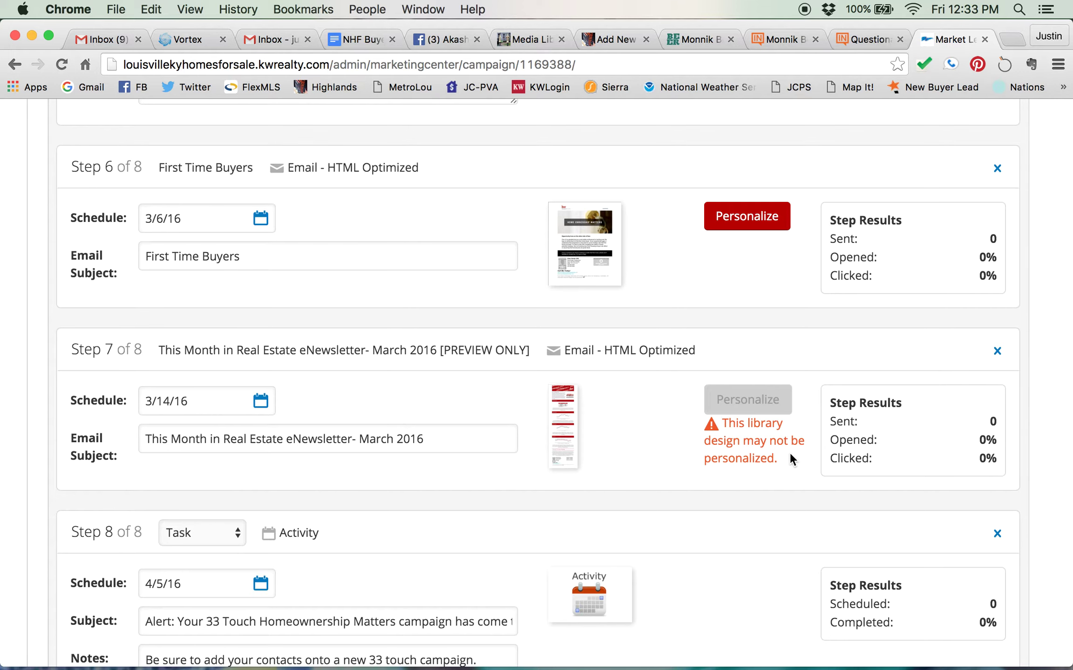
scroll(748, 543, down, 10)
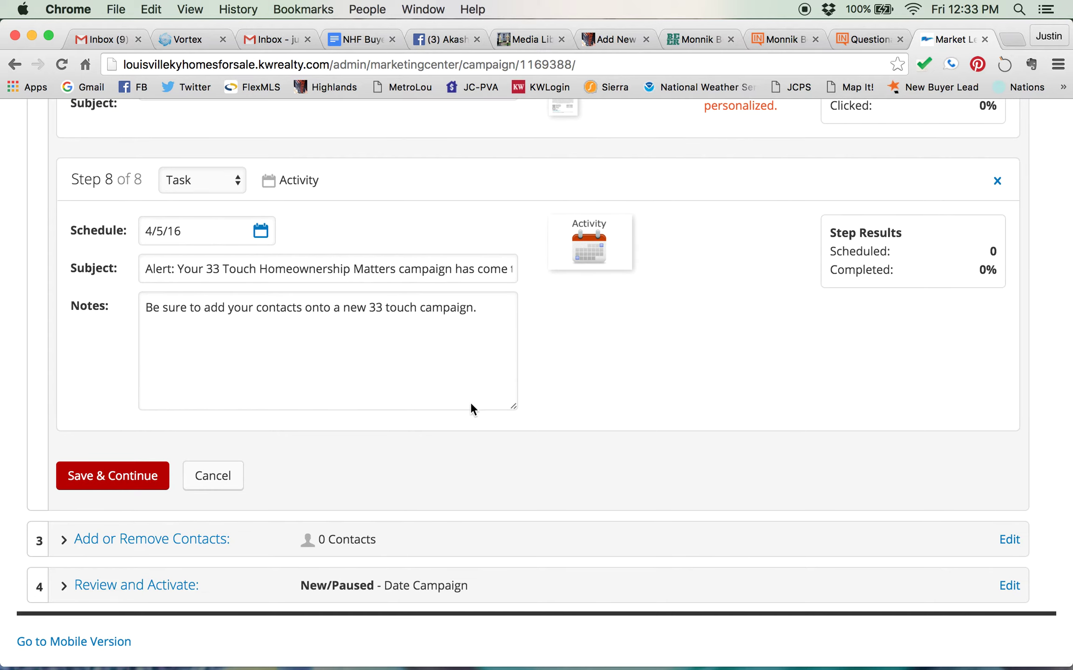
click(96, 481)
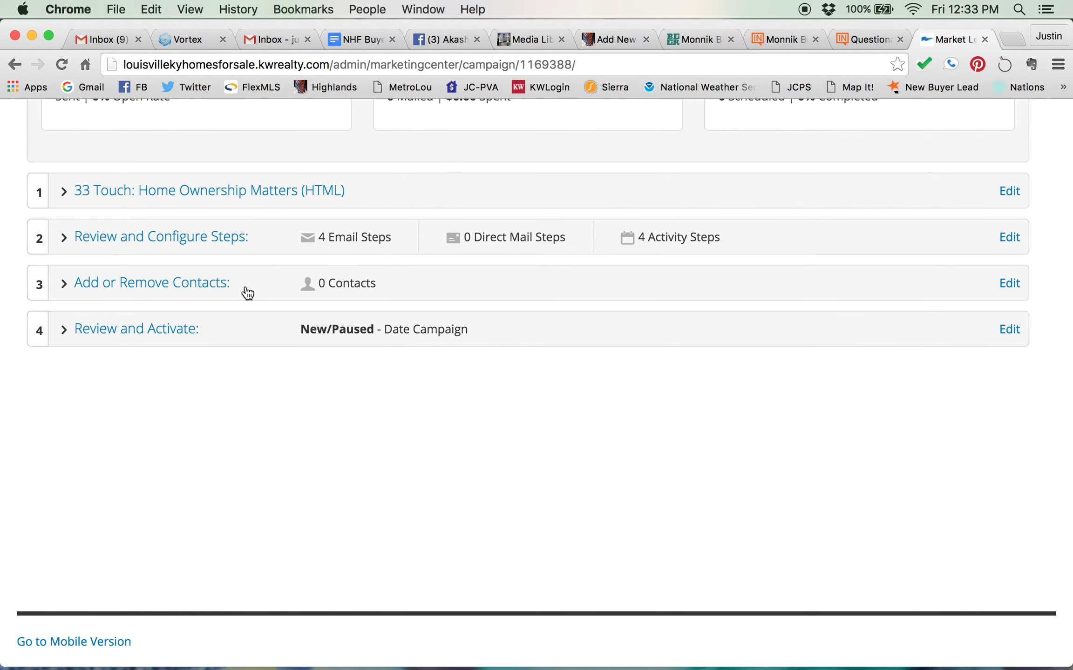
Step: Expand Add or Remove Contacts, add one contact, then Remove All to leave 0 listed
click(143, 292)
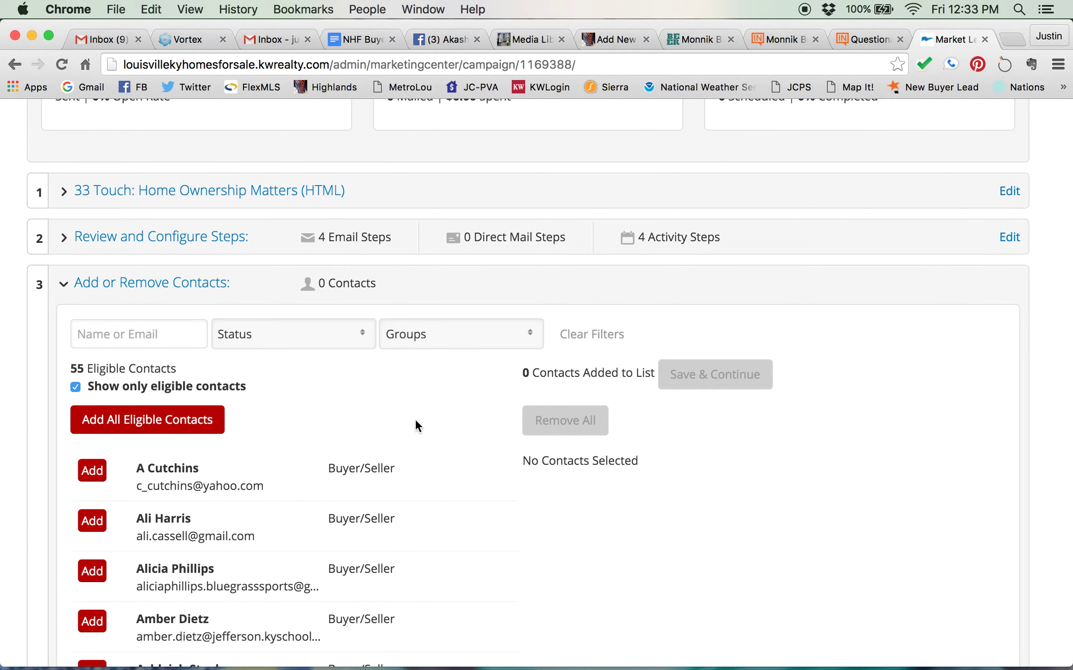
scroll(418, 567, down, 3)
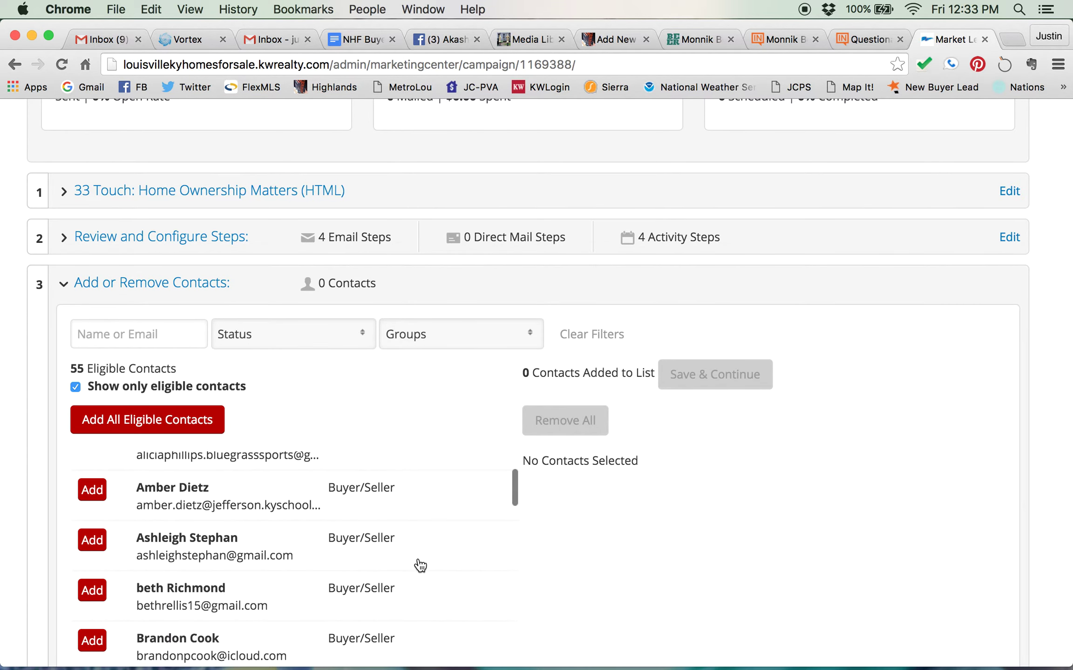
click(93, 497)
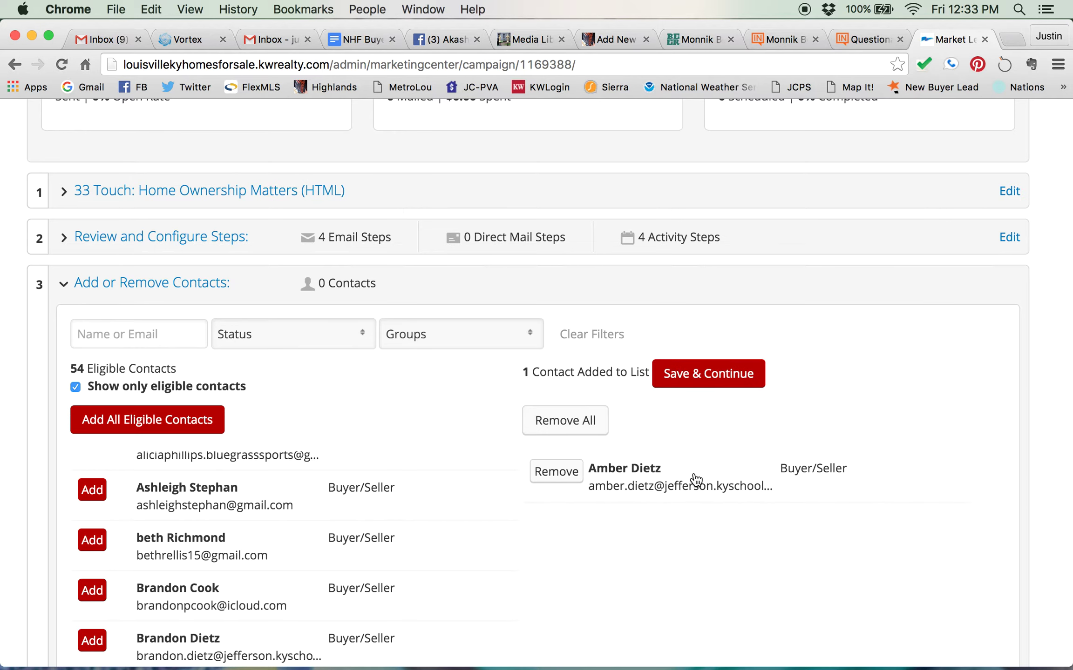
click(567, 425)
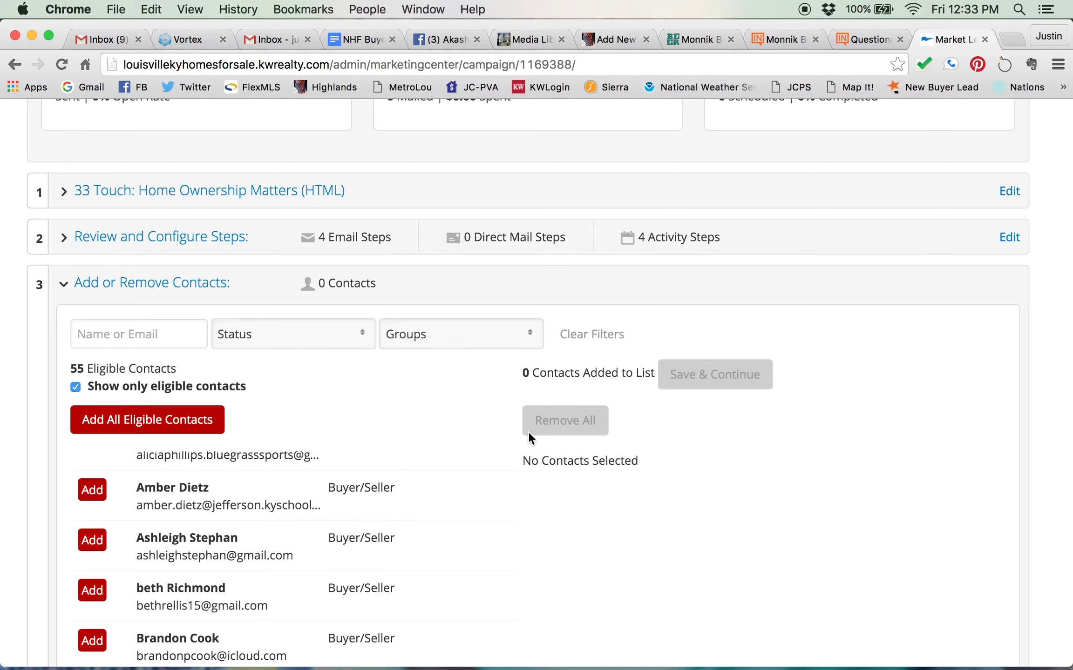
Step: Filter contacts to the Beer Club group, add all 13 eligible contacts, and save the list
click(531, 339)
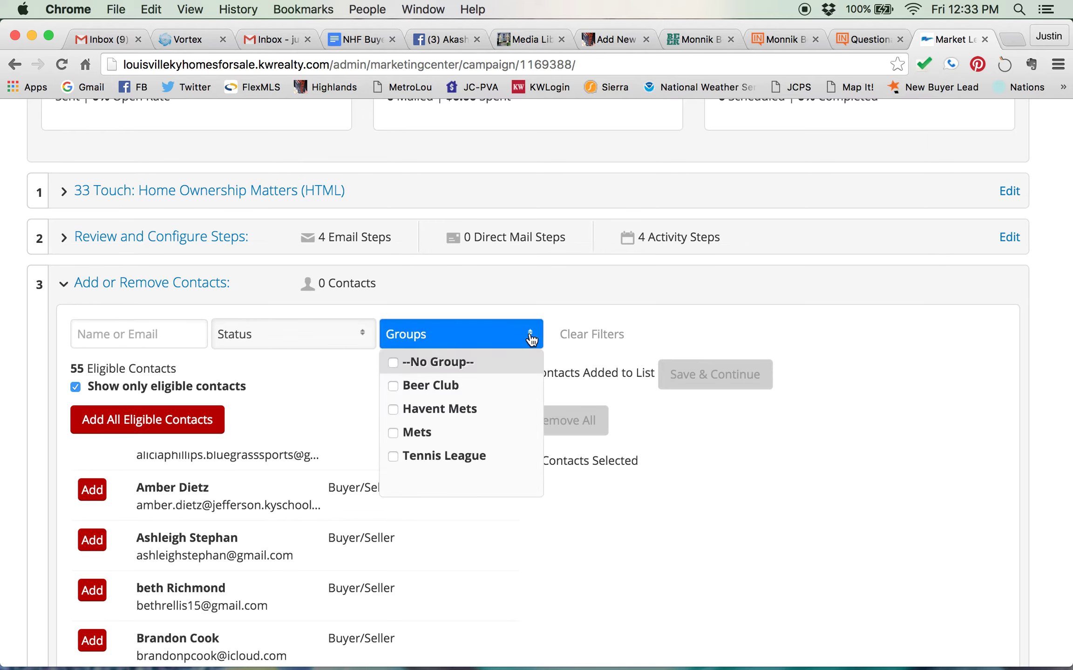
click(394, 386)
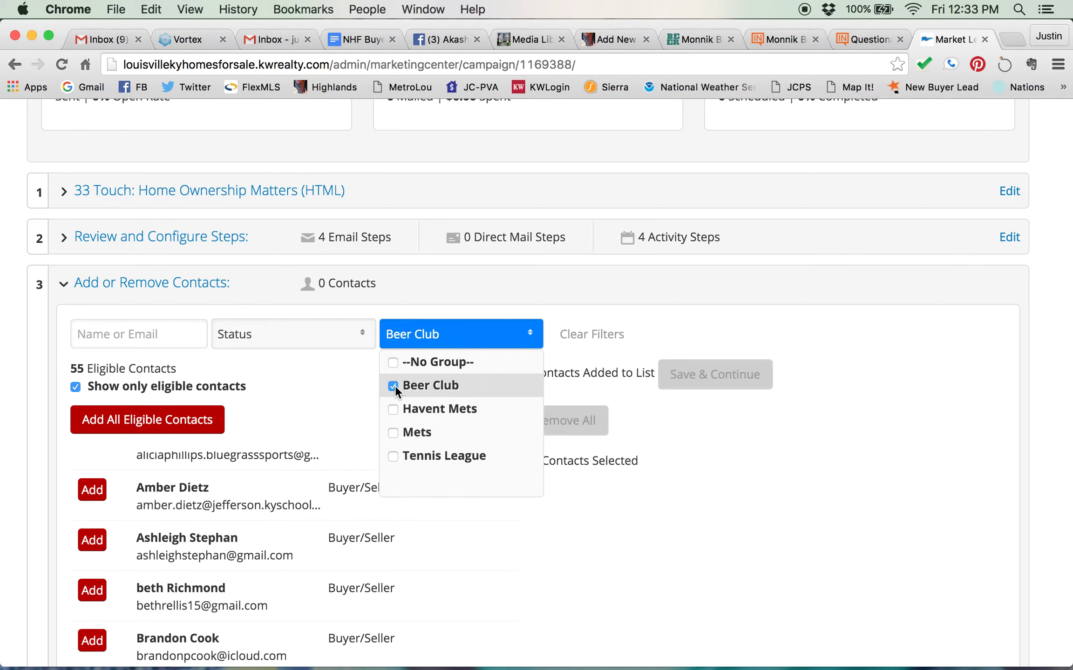
click(529, 339)
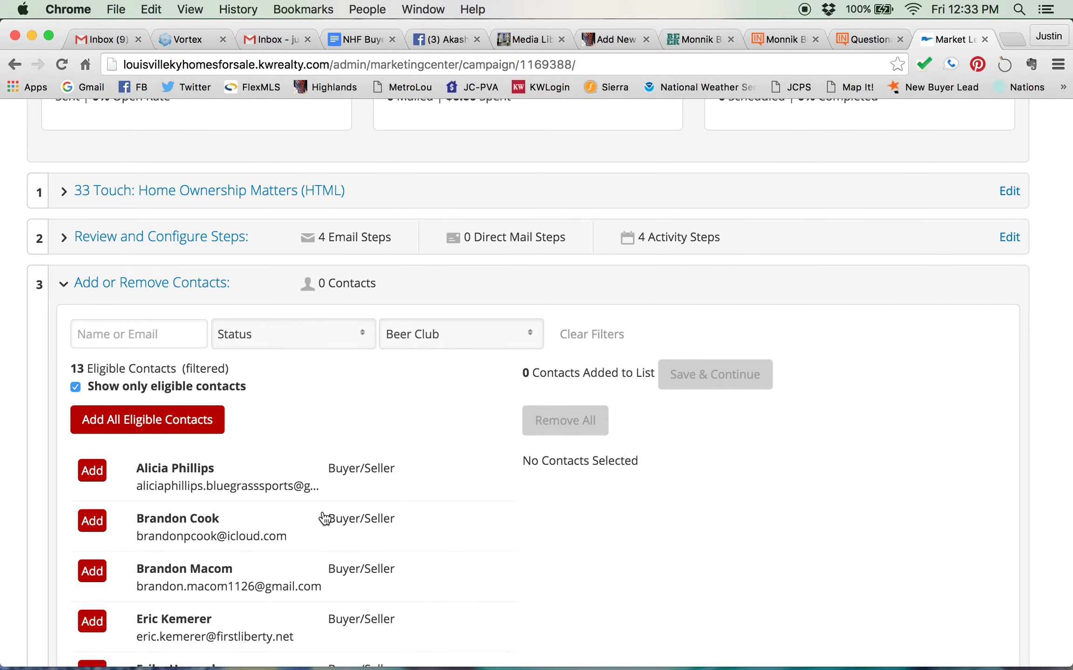
scroll(325, 519, down, 4)
scroll(324, 518, up, 8)
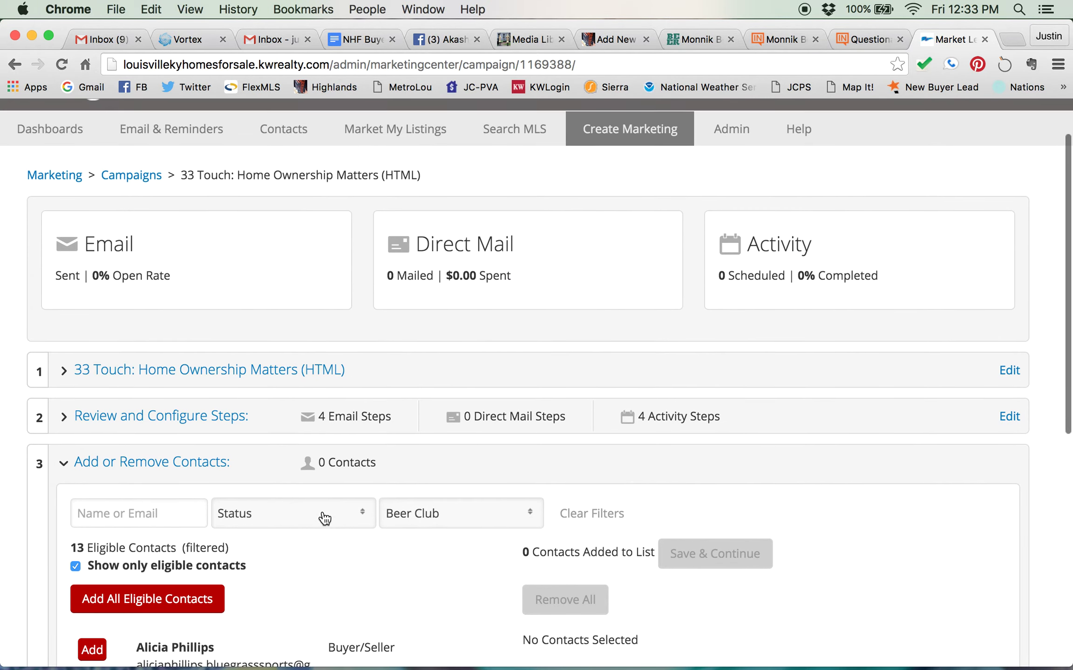
scroll(492, 605, down, 3)
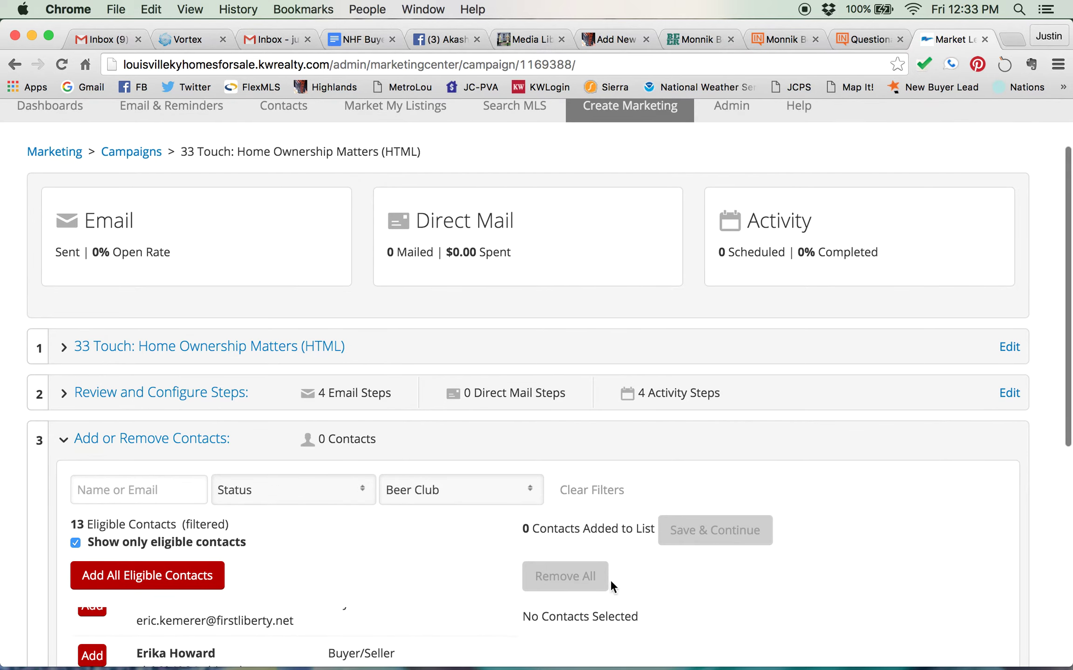
scroll(765, 569, down, 3)
scroll(764, 570, down, 6)
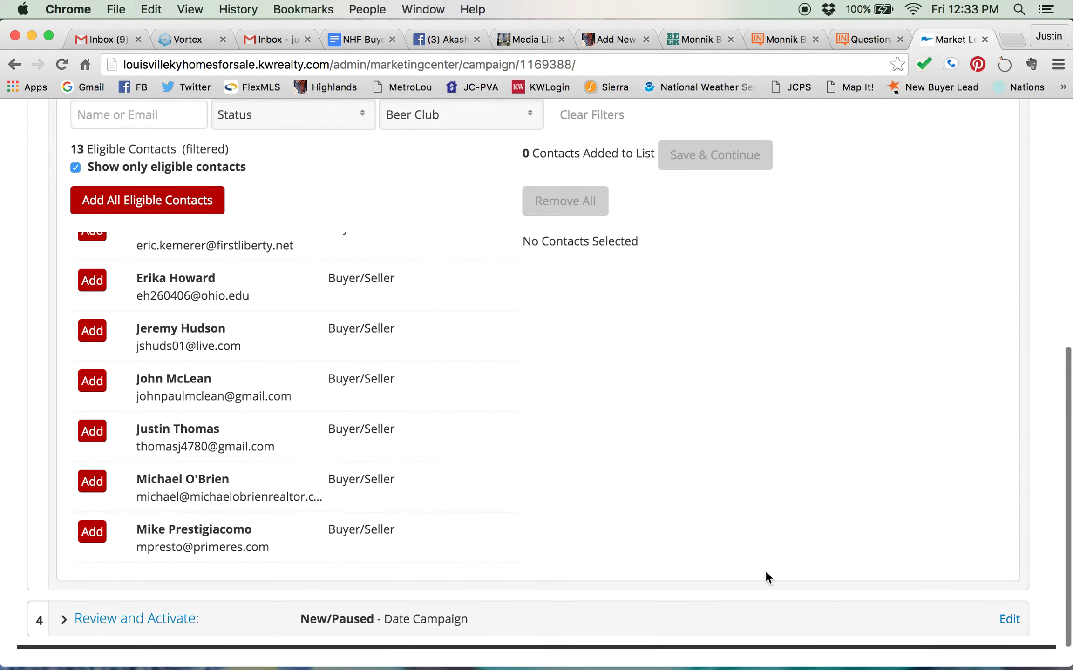
click(122, 203)
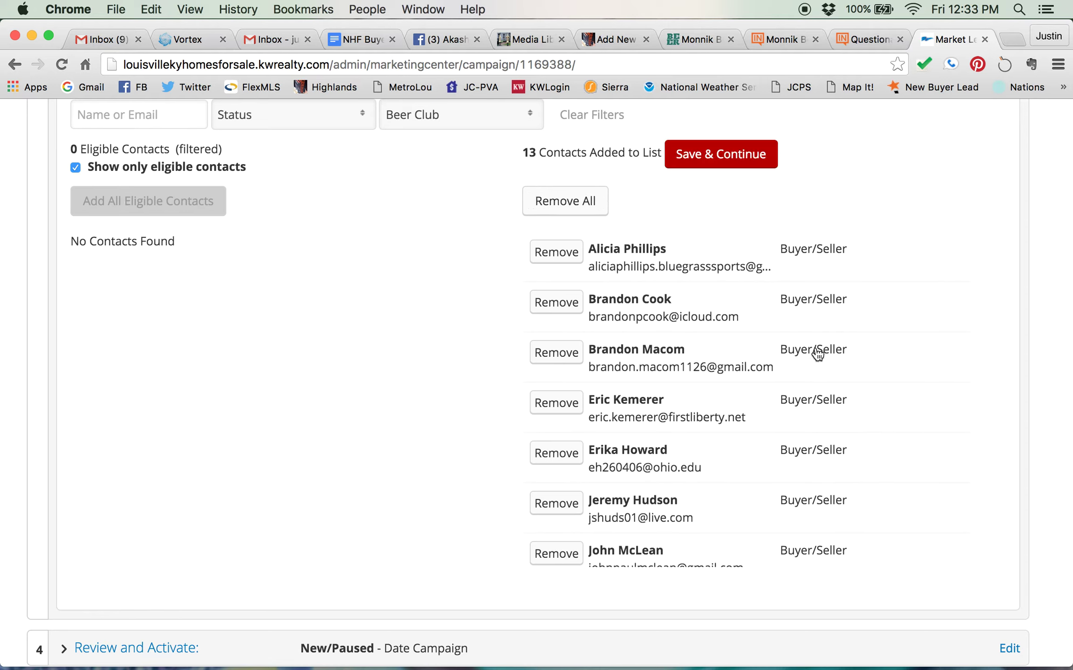
click(713, 159)
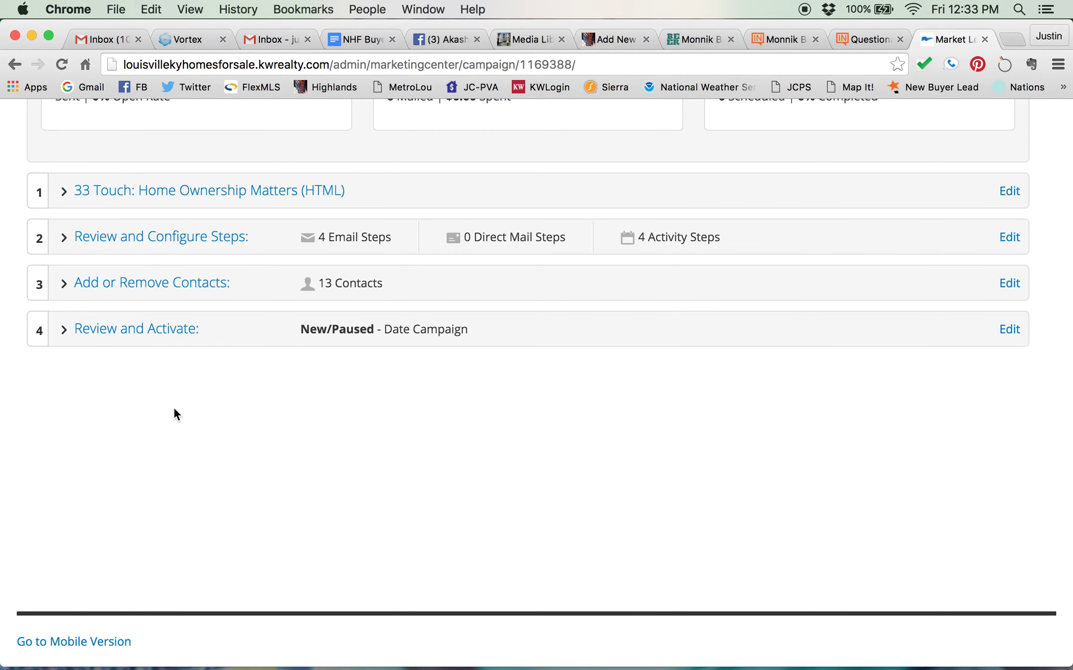
Step: Expand Review and Activate and tick 'I have reviewed this campaign and its recipients'
click(112, 341)
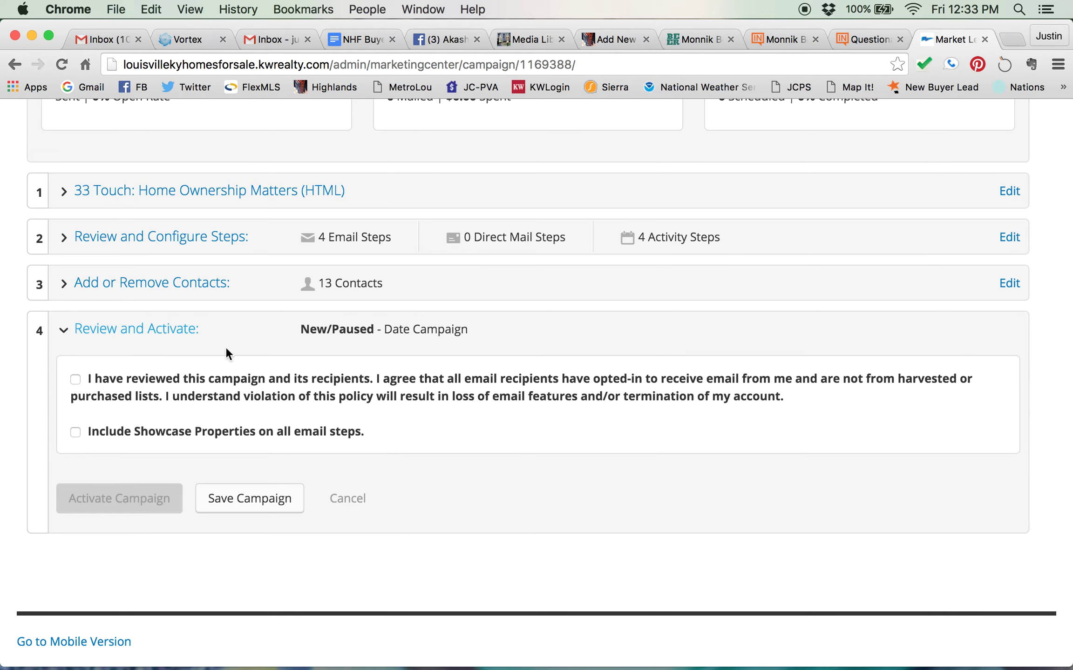
click(75, 380)
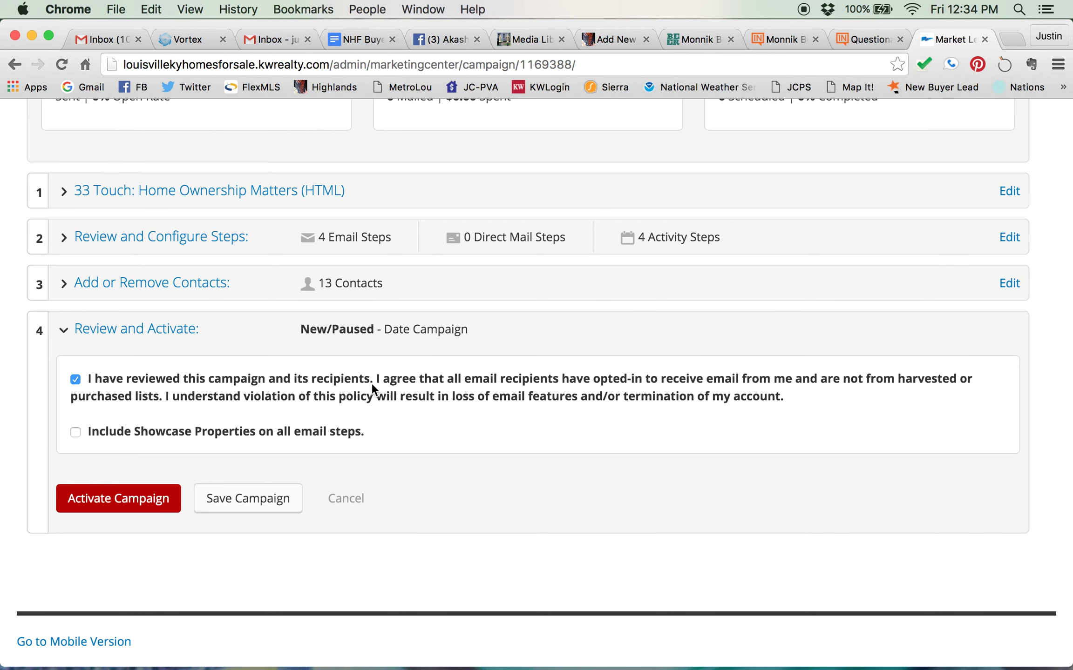
scroll(371, 383, up, 5)
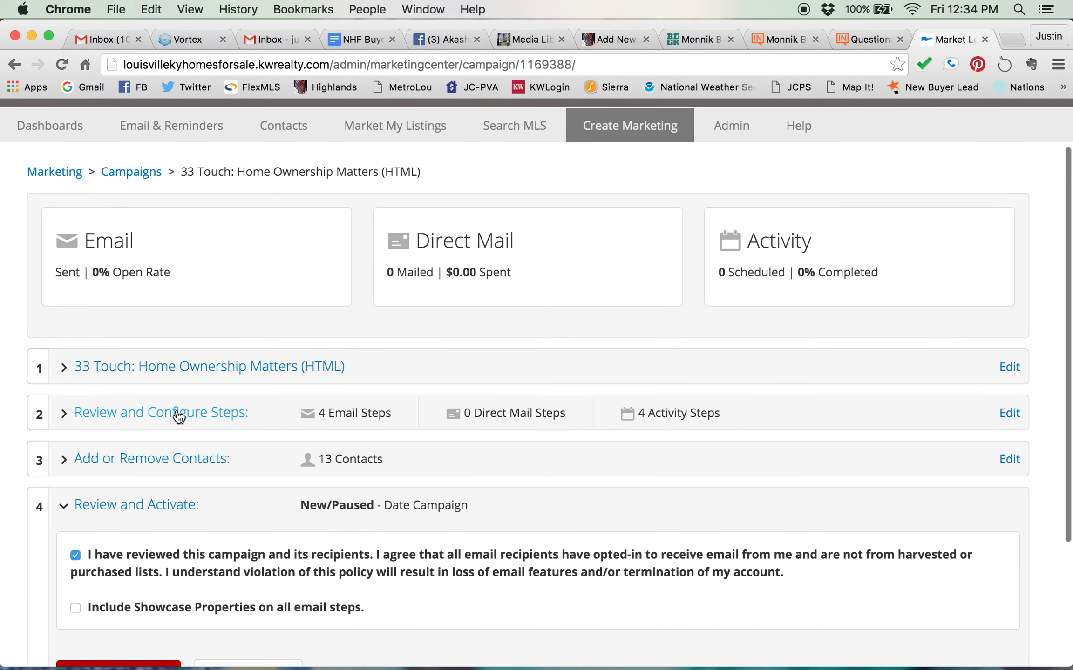
Step: Expand Review and Configure Steps, look over the 4 email and 4 activity steps, then collapse it
click(179, 416)
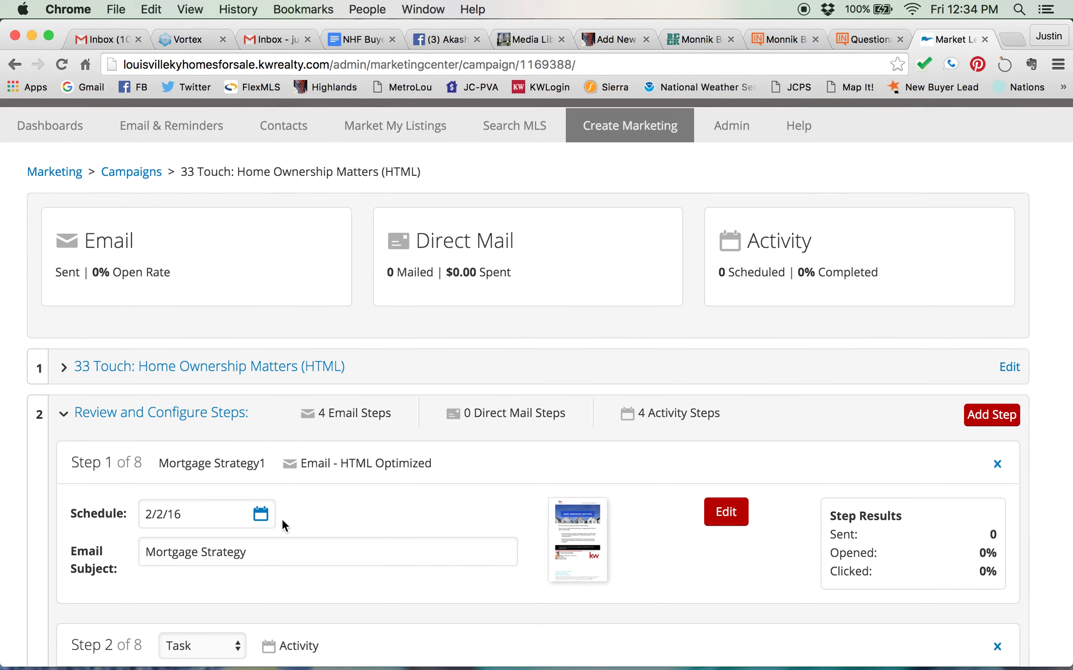
scroll(548, 467, down, 5)
scroll(548, 467, up, 3)
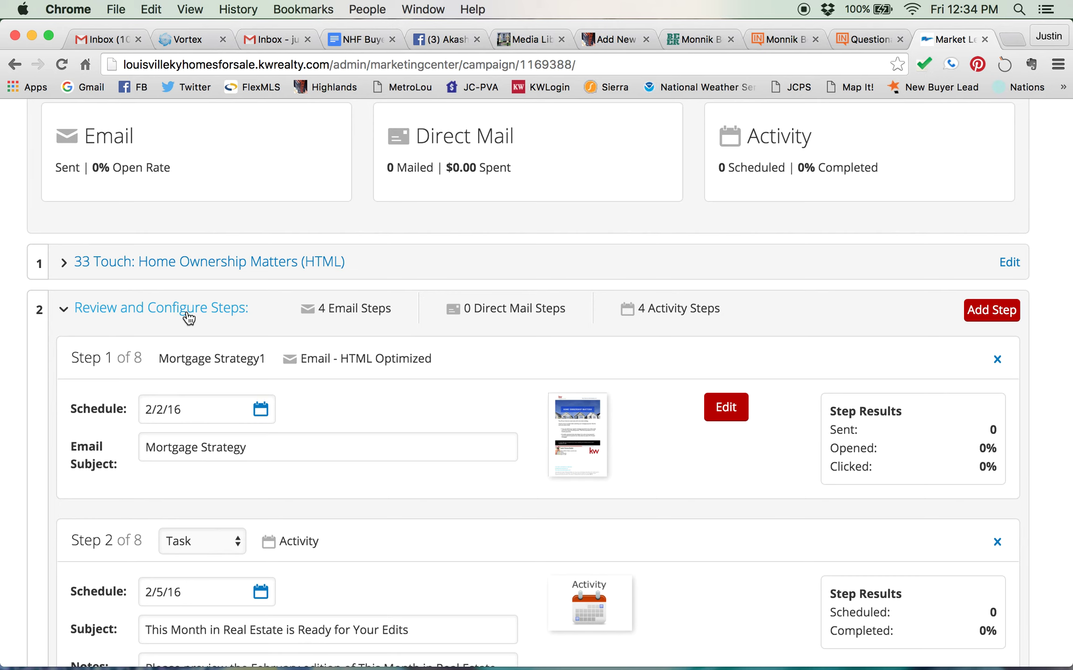
click(111, 311)
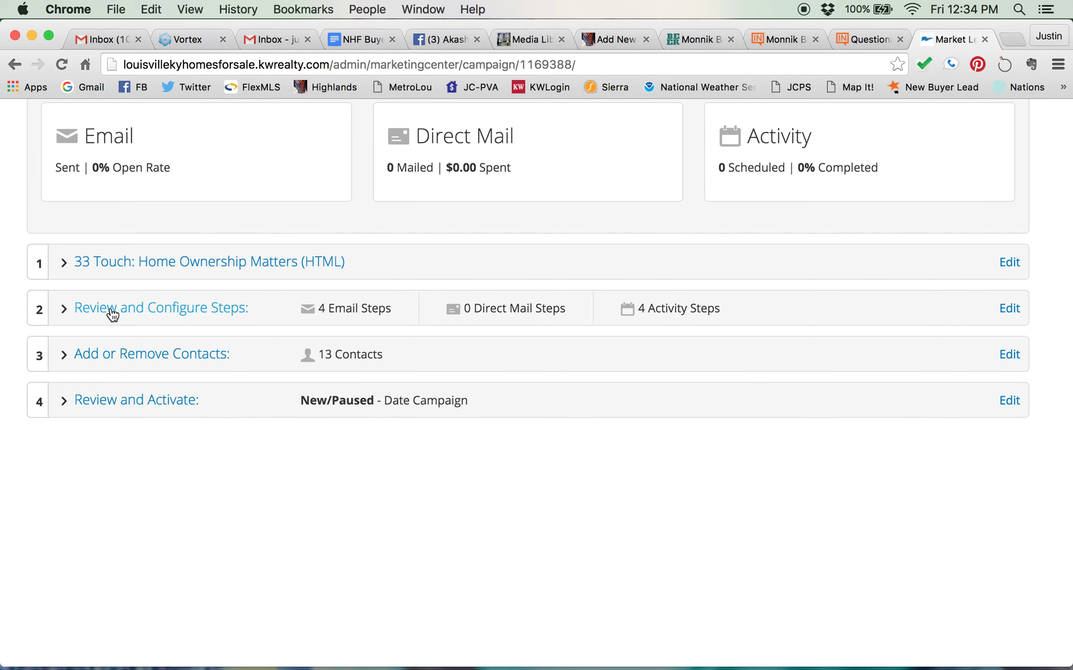
Step: Accept the email opt-in agreement under Review and Activate and save the 33 Touch campaign
click(145, 401)
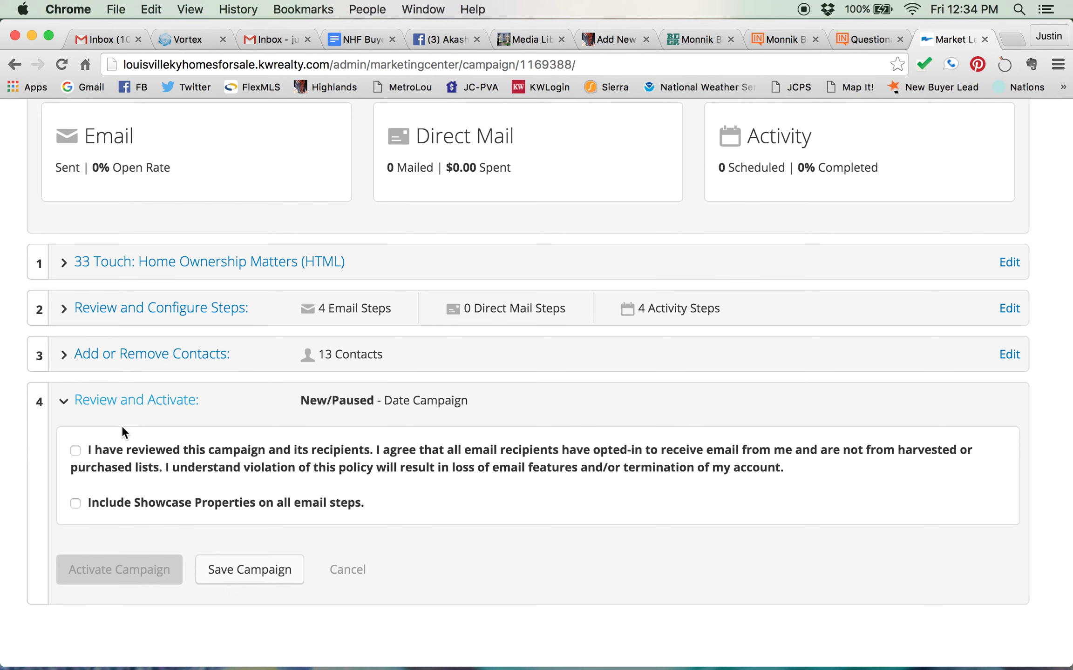
click(76, 449)
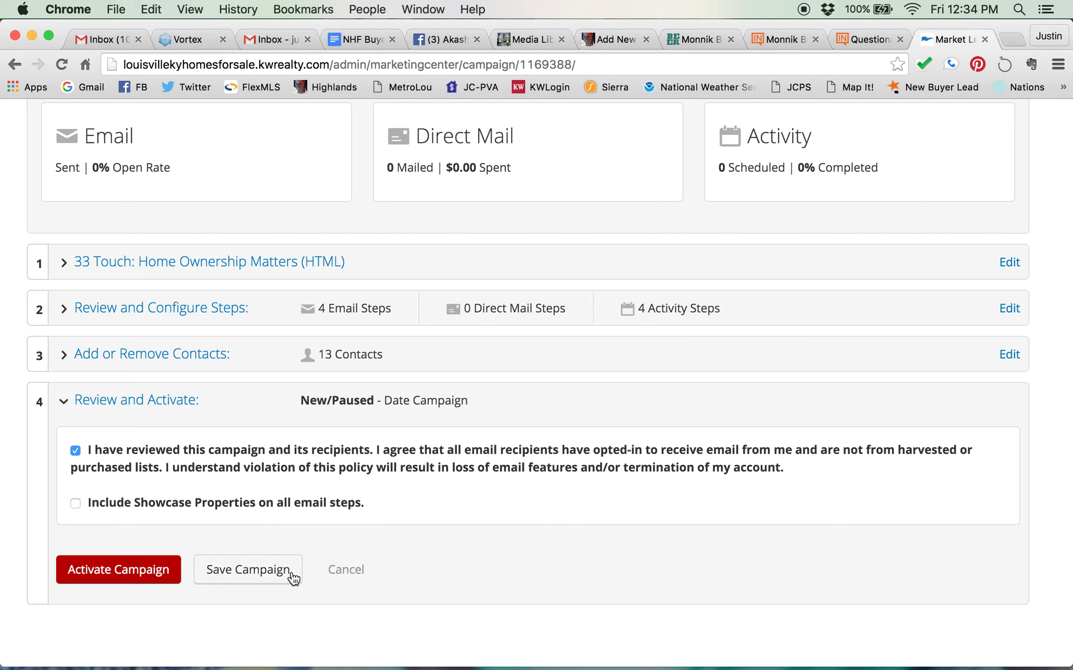
click(255, 572)
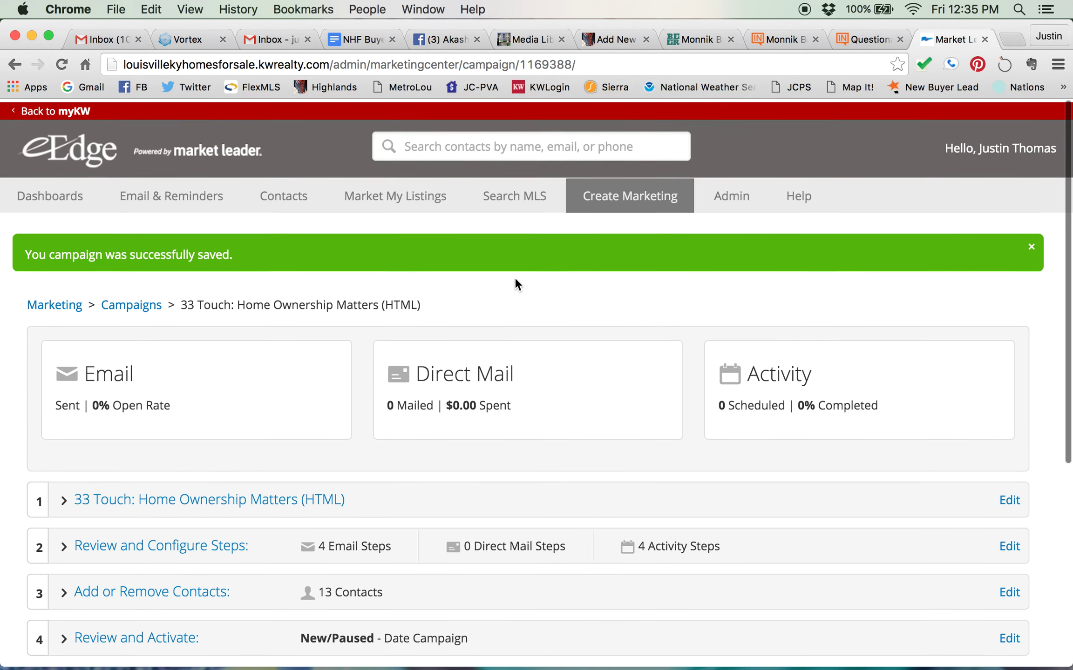
scroll(349, 401, down, 5)
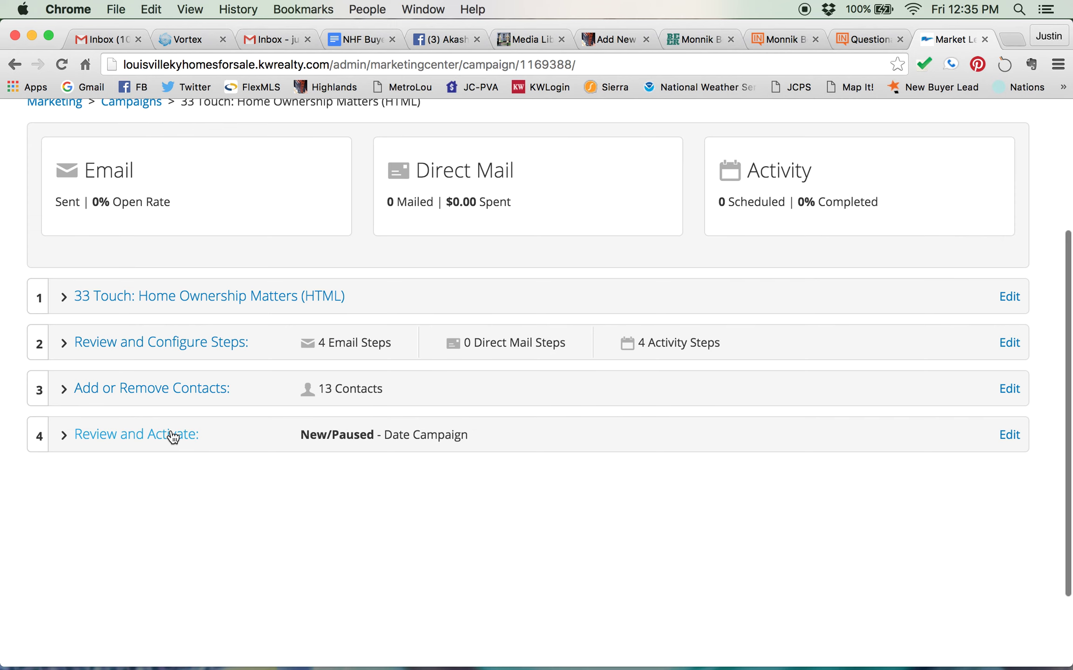
click(190, 435)
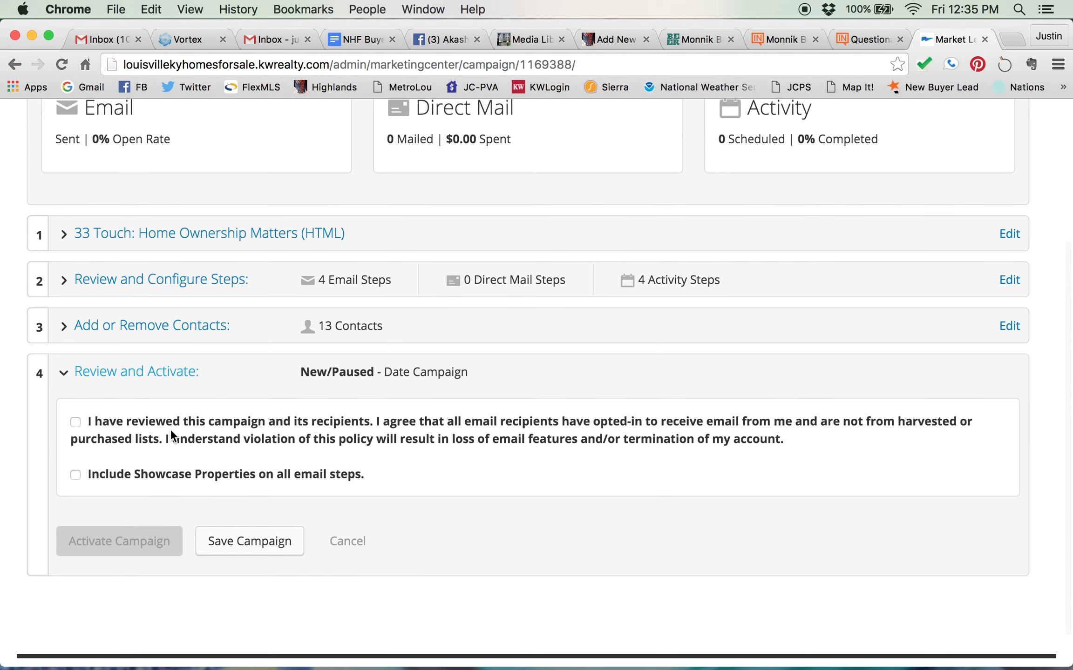
click(76, 421)
click(108, 543)
scroll(815, 352, up, 5)
click(111, 575)
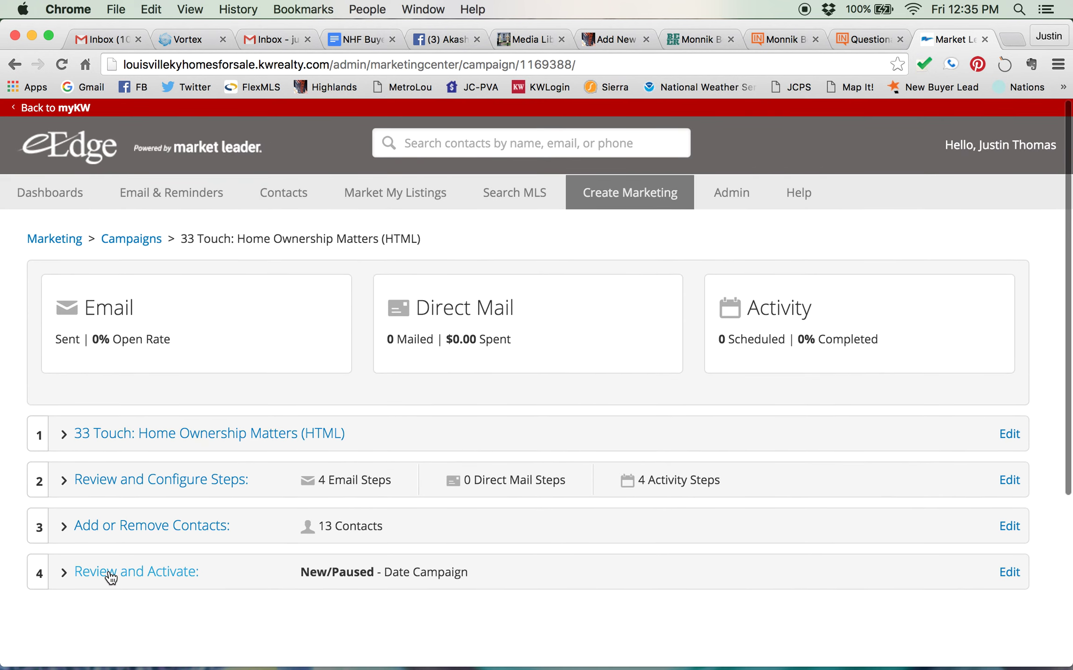